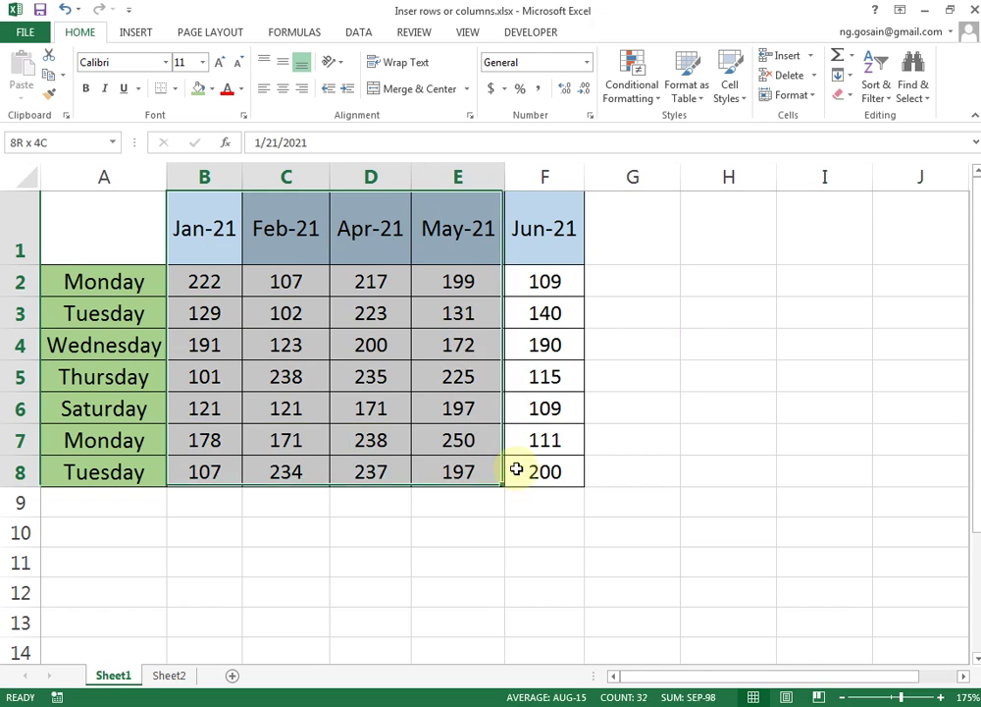
# - Examine the sequence of month headers from Jan-21 to Jun-21 and the Thursday and Saturday rows of the table
pyautogui.click(669, 407)
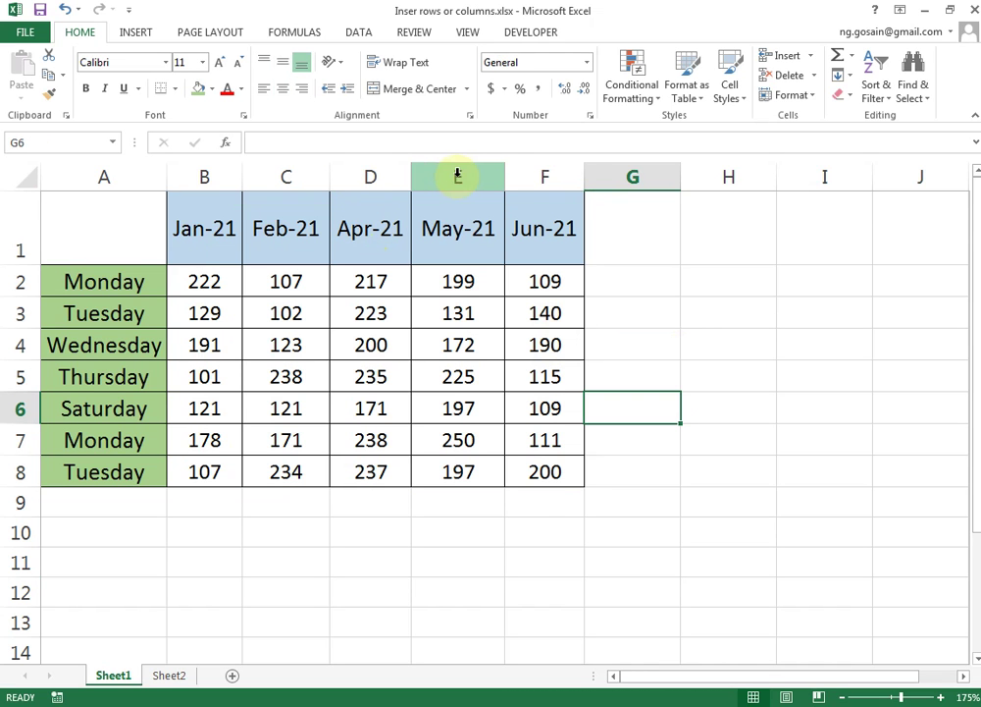
pyautogui.click(362, 174)
pyautogui.click(718, 399)
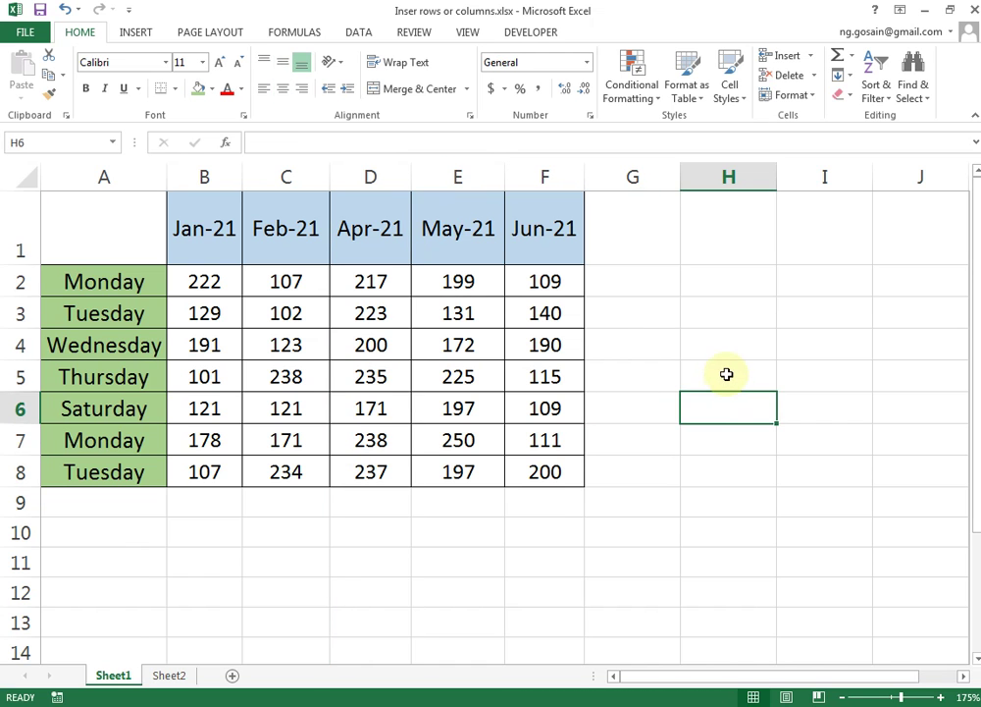
pyautogui.moveTo(28, 377); pyautogui.dragTo(32, 419)
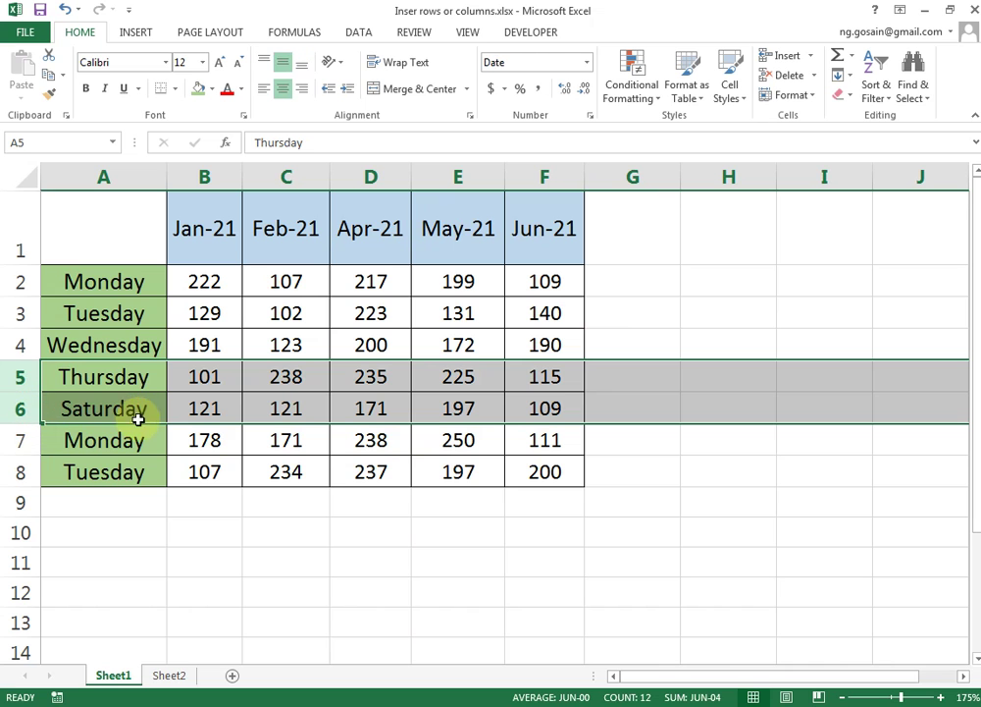
pyautogui.click(22, 409)
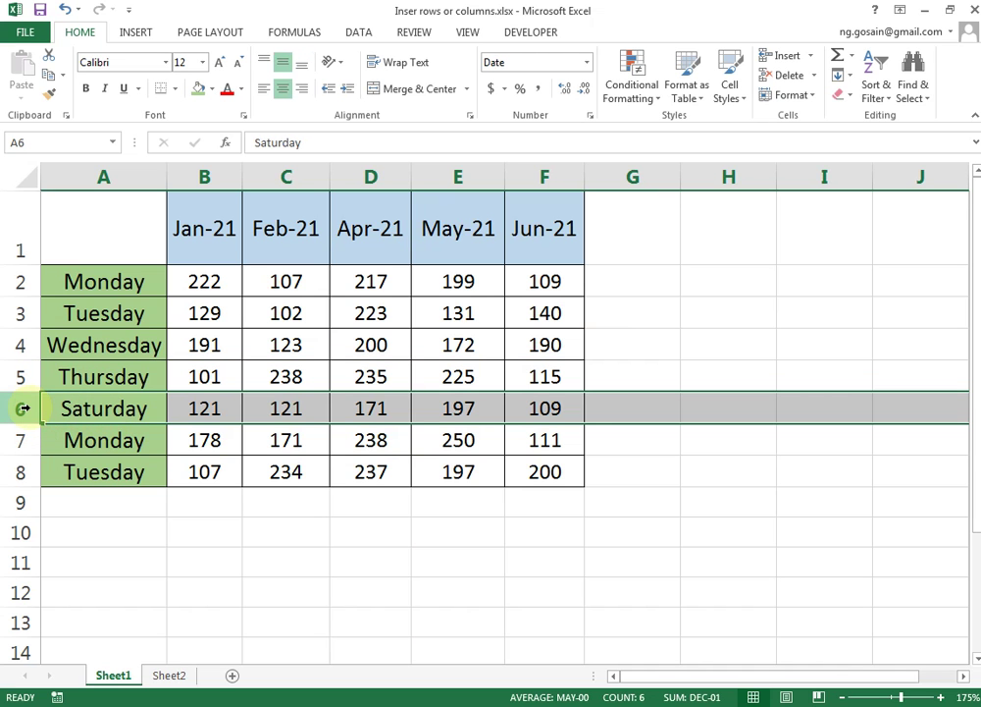
pyautogui.click(673, 488)
pyautogui.click(657, 348)
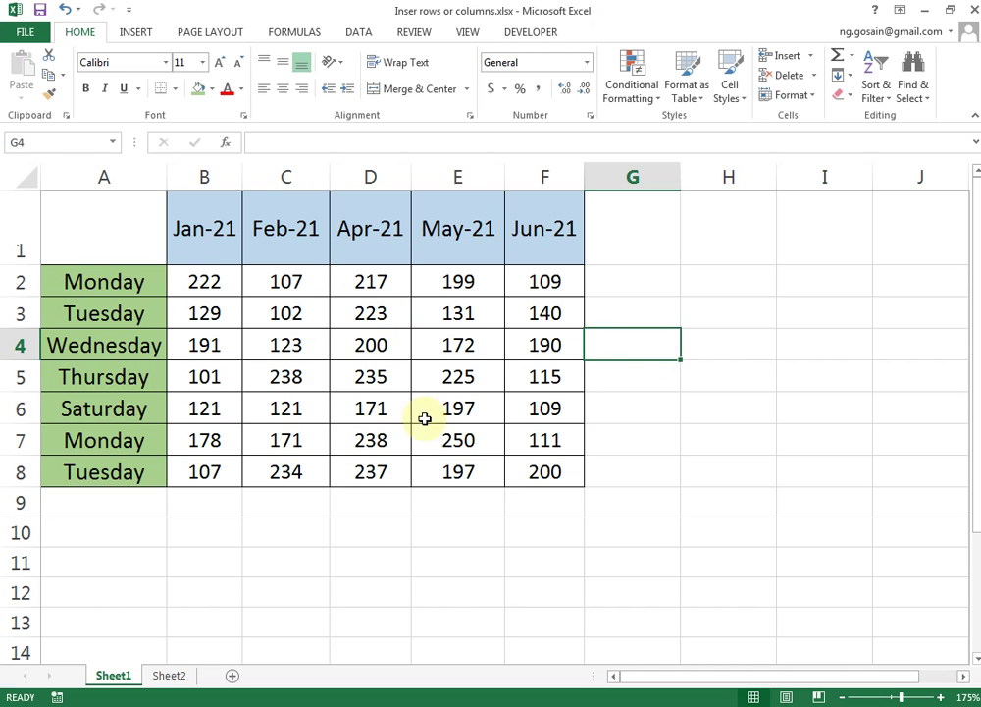
pyautogui.moveTo(207, 228); pyautogui.dragTo(285, 225)
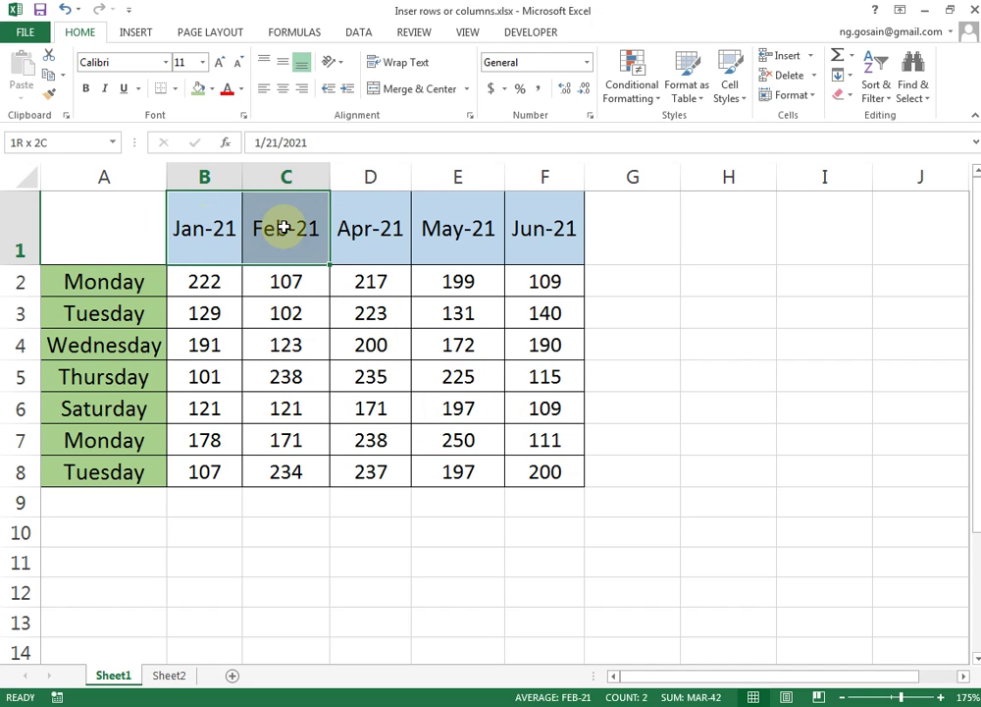
pyautogui.click(365, 200)
pyautogui.click(367, 176)
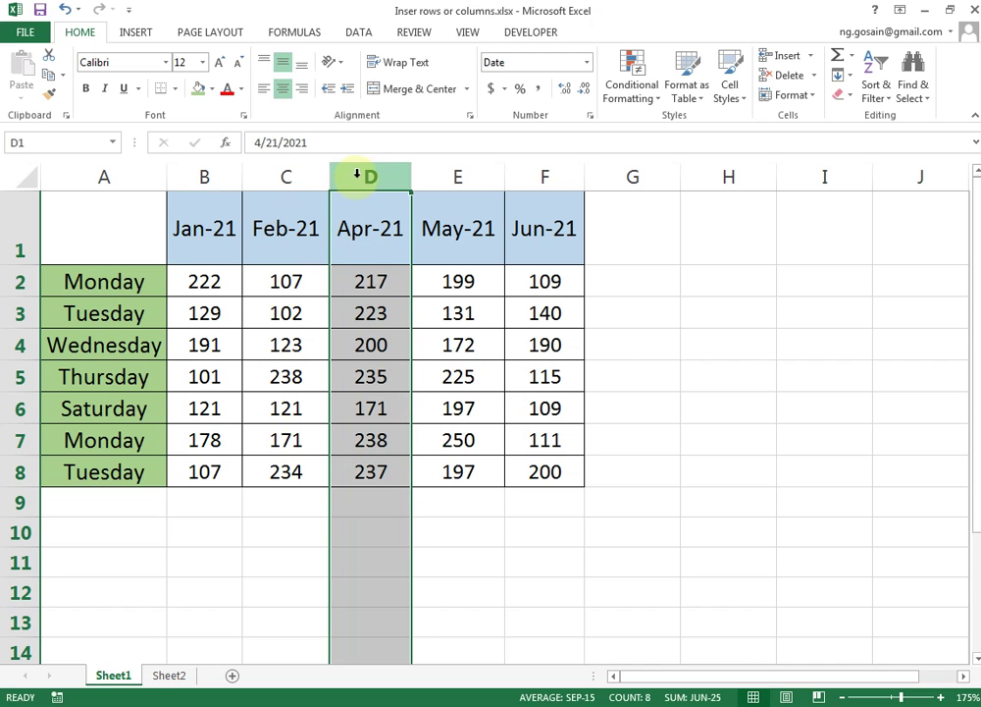
pyautogui.click(686, 438)
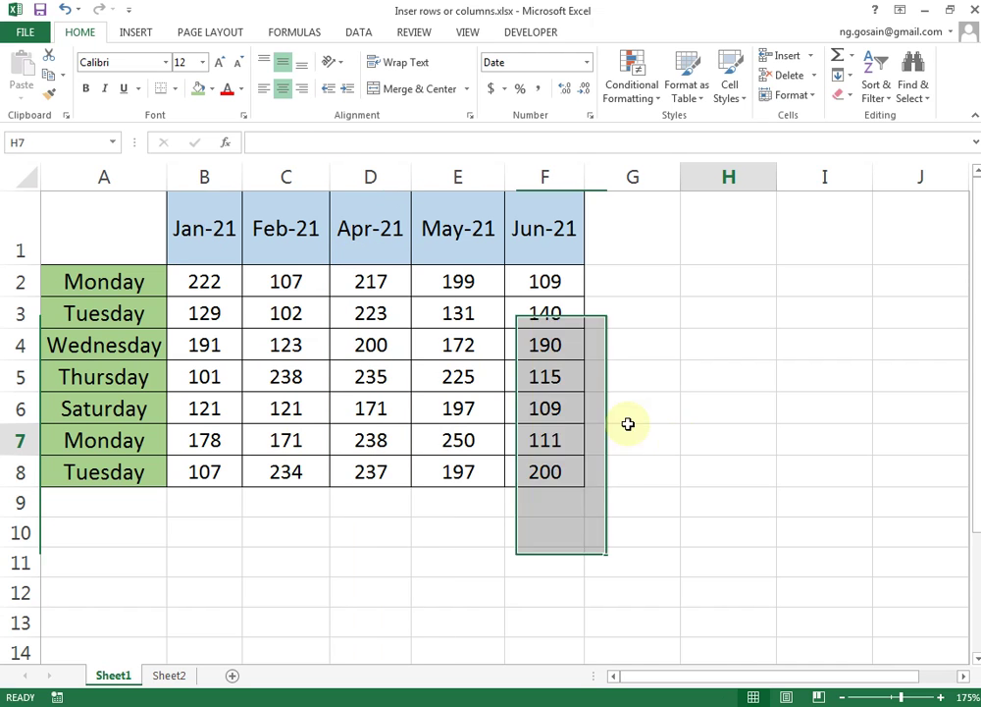
pyautogui.click(368, 178)
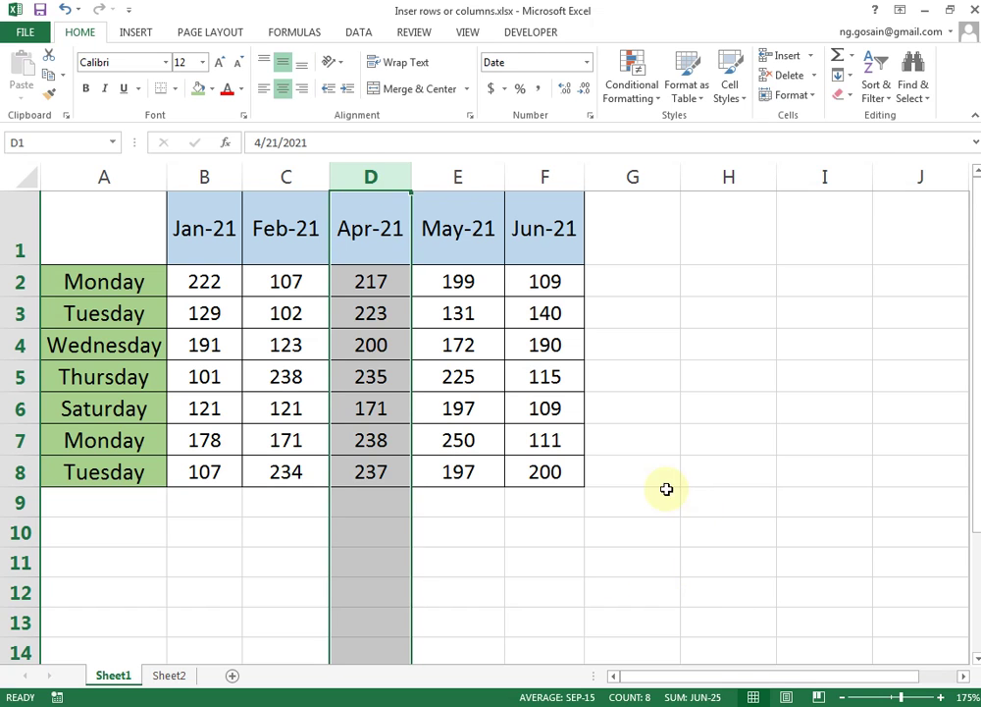
pyautogui.moveTo(295, 248)
pyautogui.mouseDown()
pyautogui.moveTo(349, 237)
pyautogui.moveTo(305, 227)
pyautogui.mouseUp()
pyautogui.click(357, 211)
pyautogui.click(354, 175)
pyautogui.click(369, 226)
pyautogui.click(629, 374)
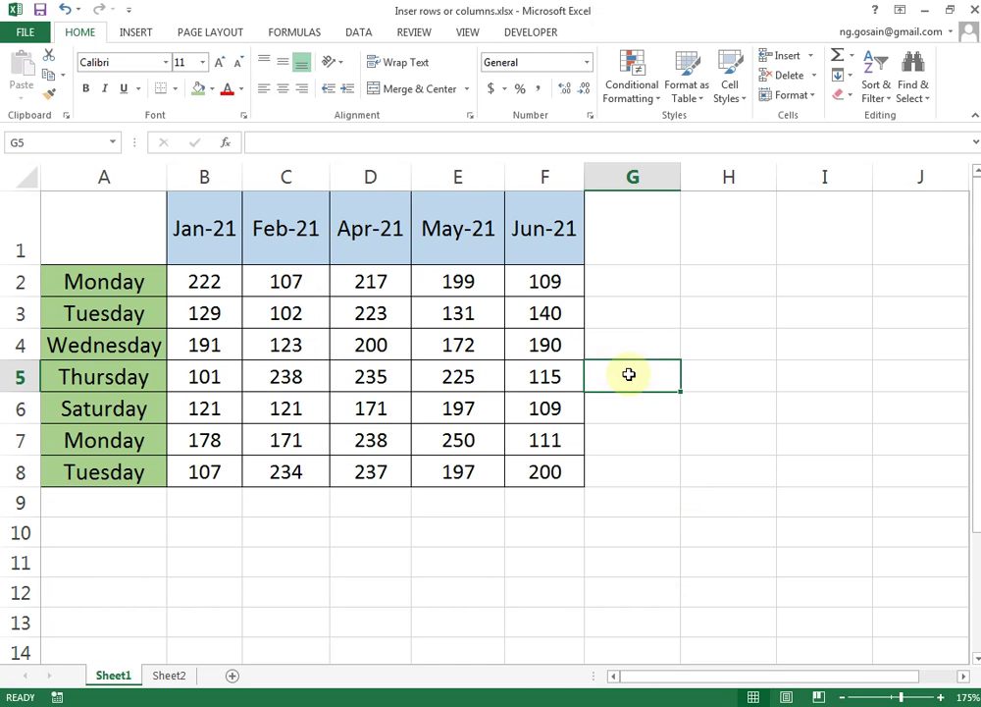
# - Examine the order of the weekday labels in column A around Thursday and Saturday
pyautogui.click(214, 566)
pyautogui.moveTo(83, 377); pyautogui.dragTo(75, 402)
pyautogui.click(25, 407)
pyautogui.click(99, 380)
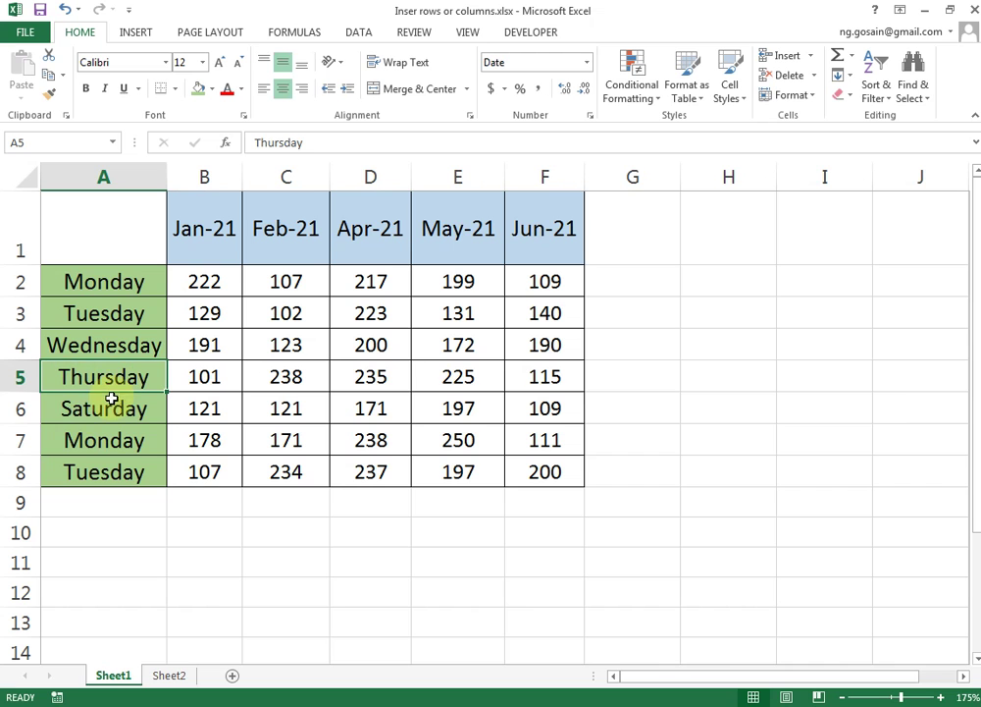
pyautogui.click(83, 408)
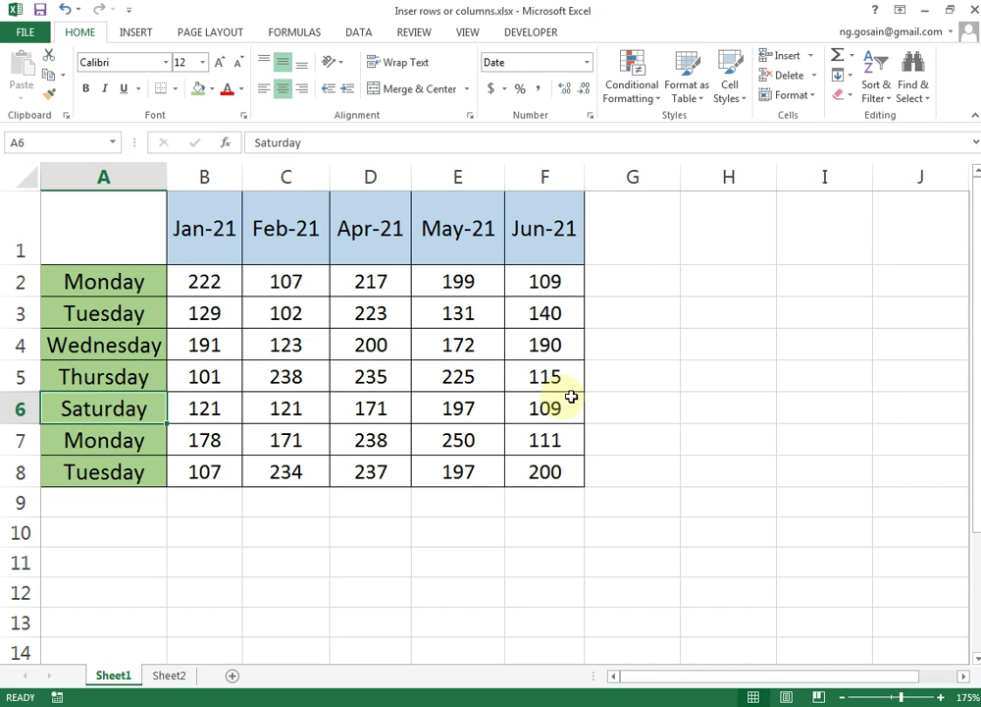
pyautogui.click(622, 464)
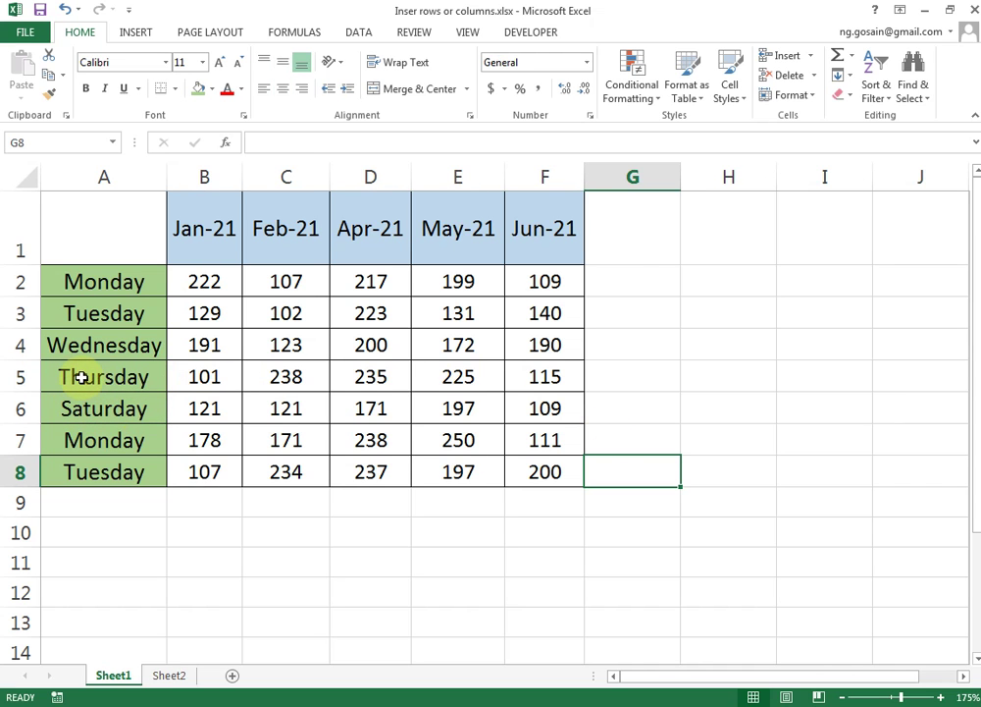
pyautogui.moveTo(84, 380); pyautogui.dragTo(110, 403)
pyautogui.click(675, 496)
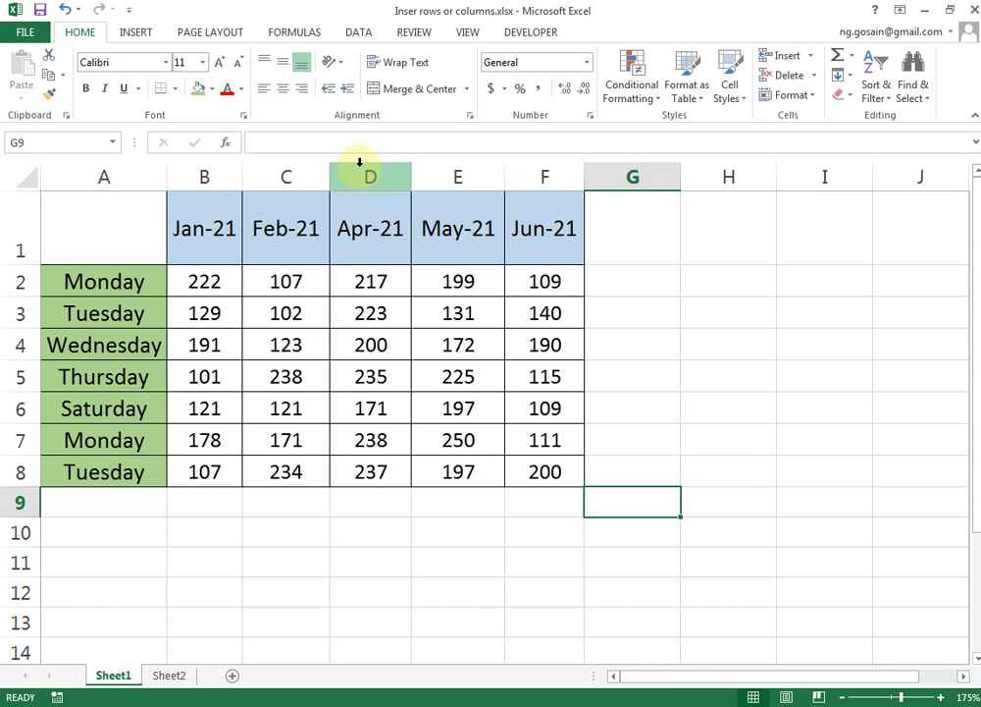
pyautogui.click(297, 173)
pyautogui.moveTo(375, 176); pyautogui.dragTo(313, 177)
pyautogui.click(375, 373)
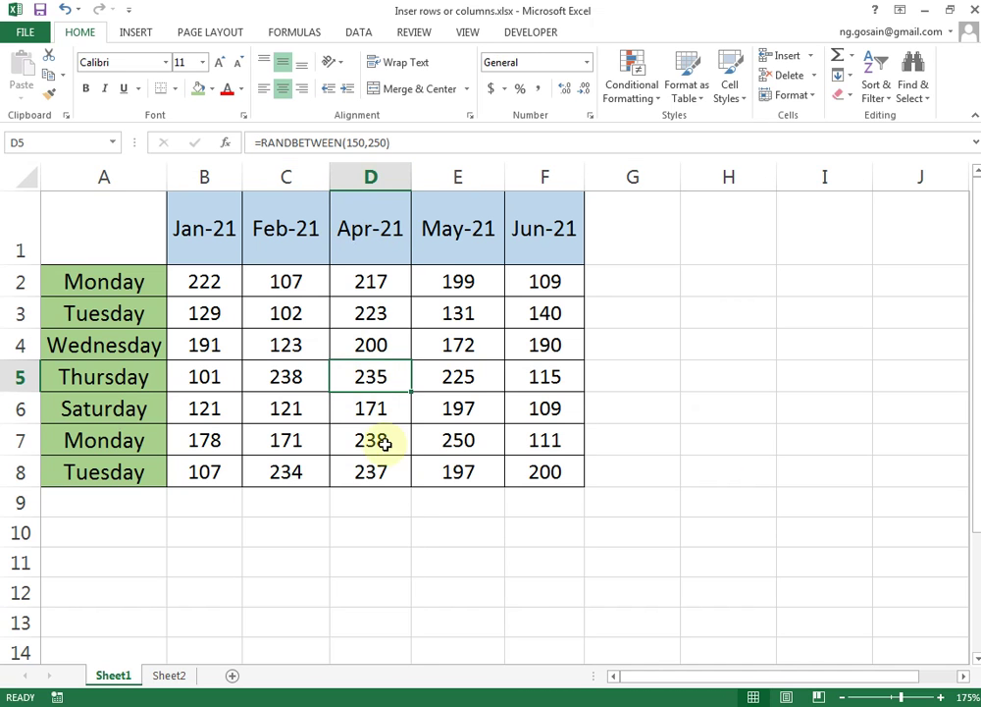
pyautogui.click(477, 544)
pyautogui.moveTo(385, 534); pyautogui.dragTo(429, 534)
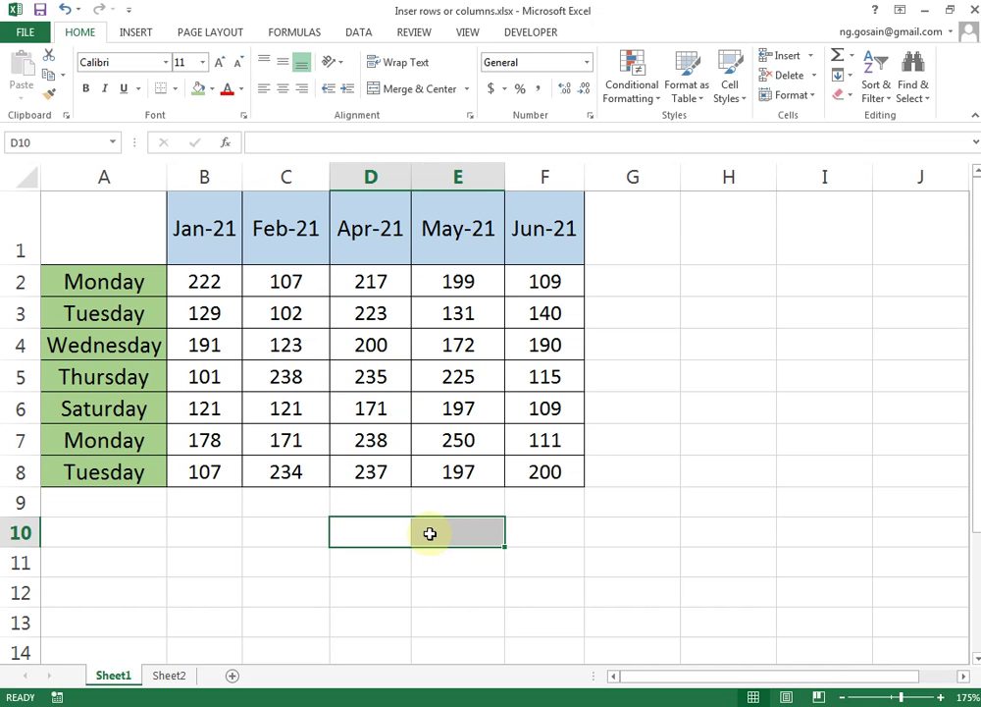
pyautogui.click(453, 538)
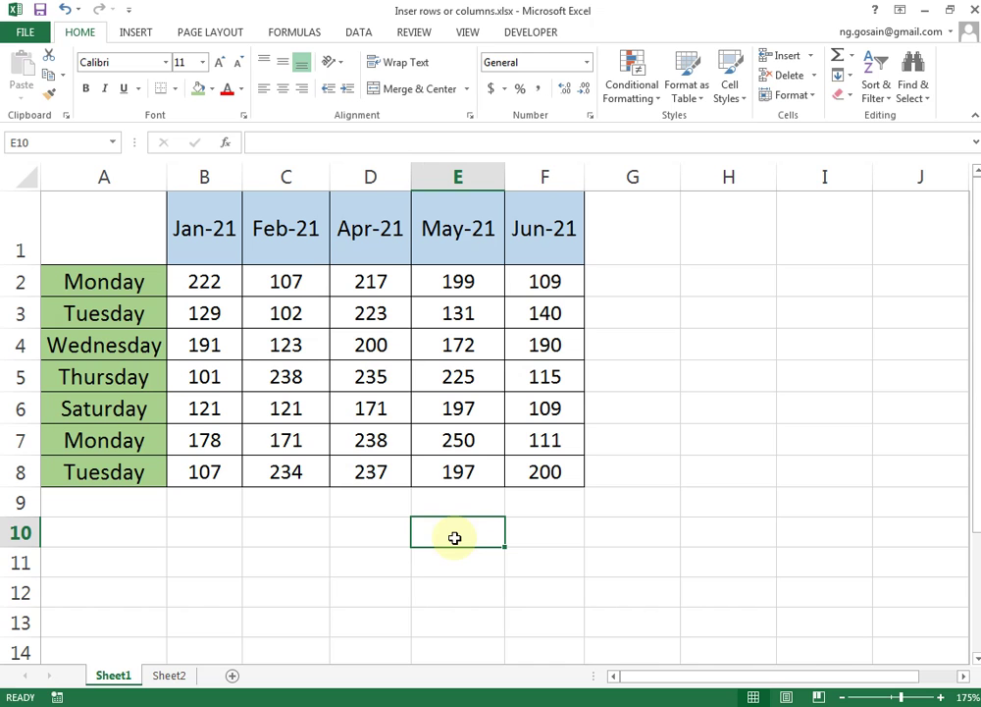
pyautogui.moveTo(467, 530); pyautogui.dragTo(389, 530)
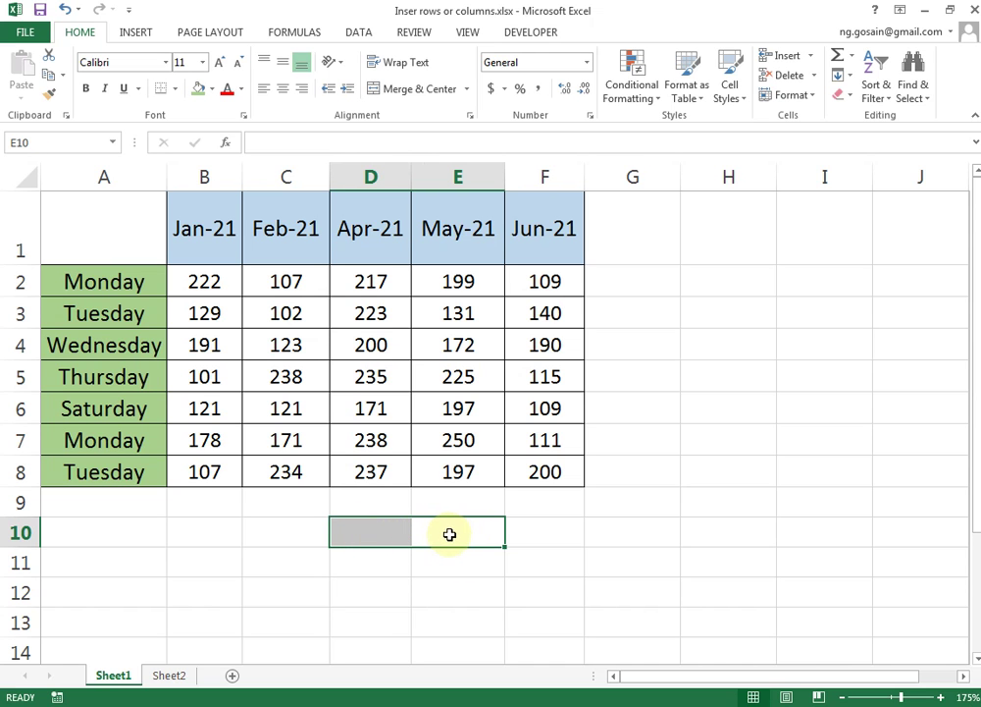
# - Insert a new sheet column between the Feb-21 and Apr-21 columns
pyautogui.moveTo(371, 282); pyautogui.dragTo(372, 471)
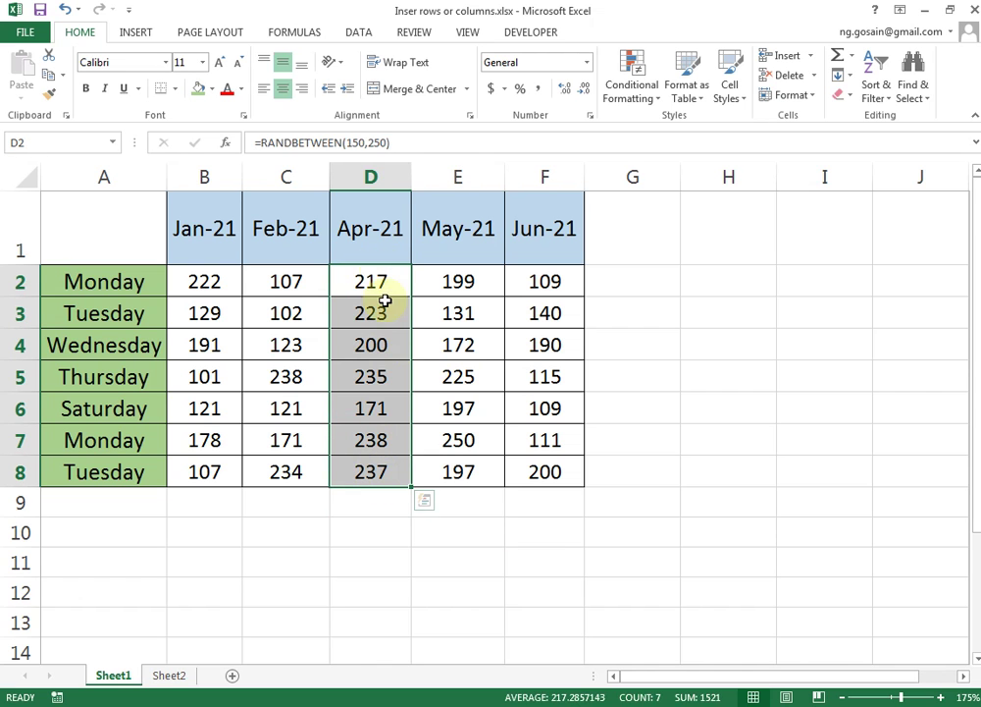
pyautogui.click(377, 173)
pyautogui.click(396, 383)
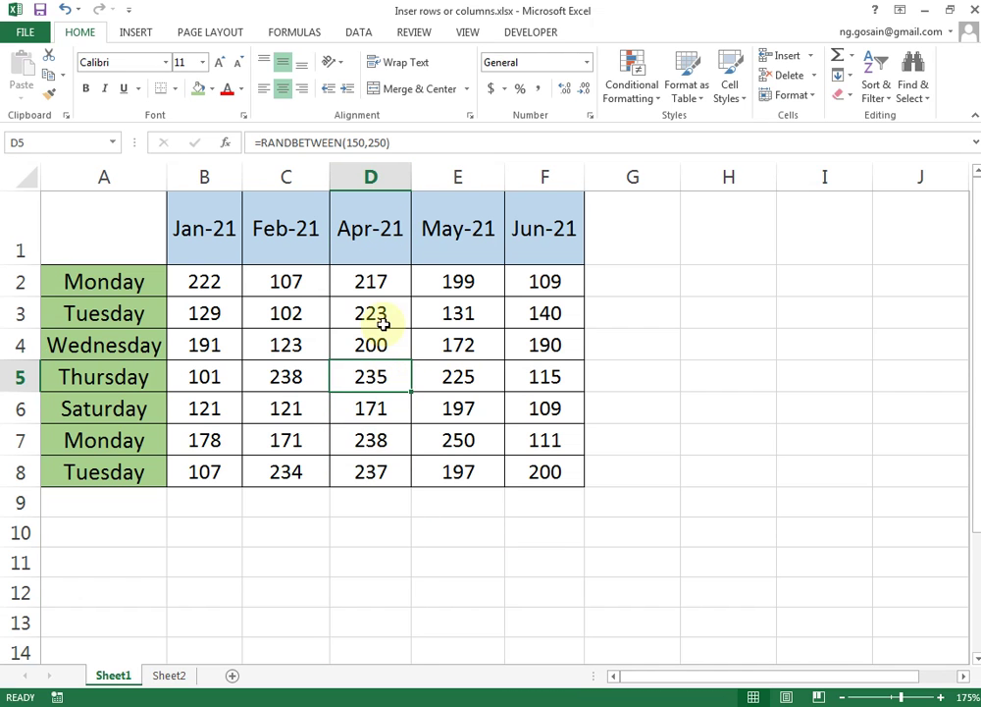
pyautogui.moveTo(378, 282); pyautogui.dragTo(391, 465)
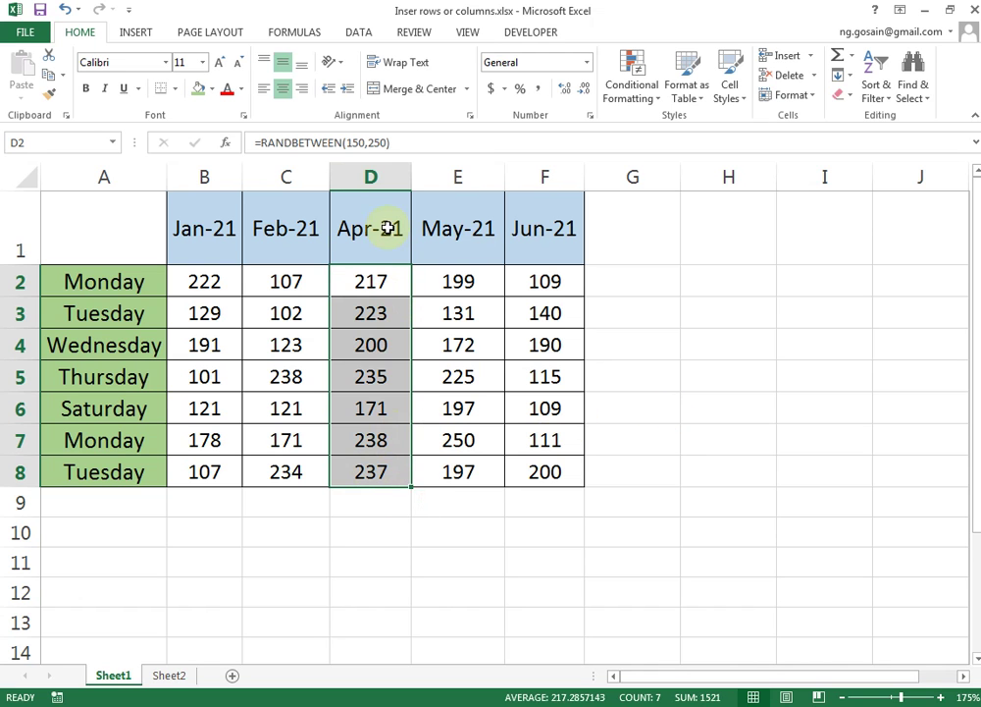
pyautogui.click(382, 311)
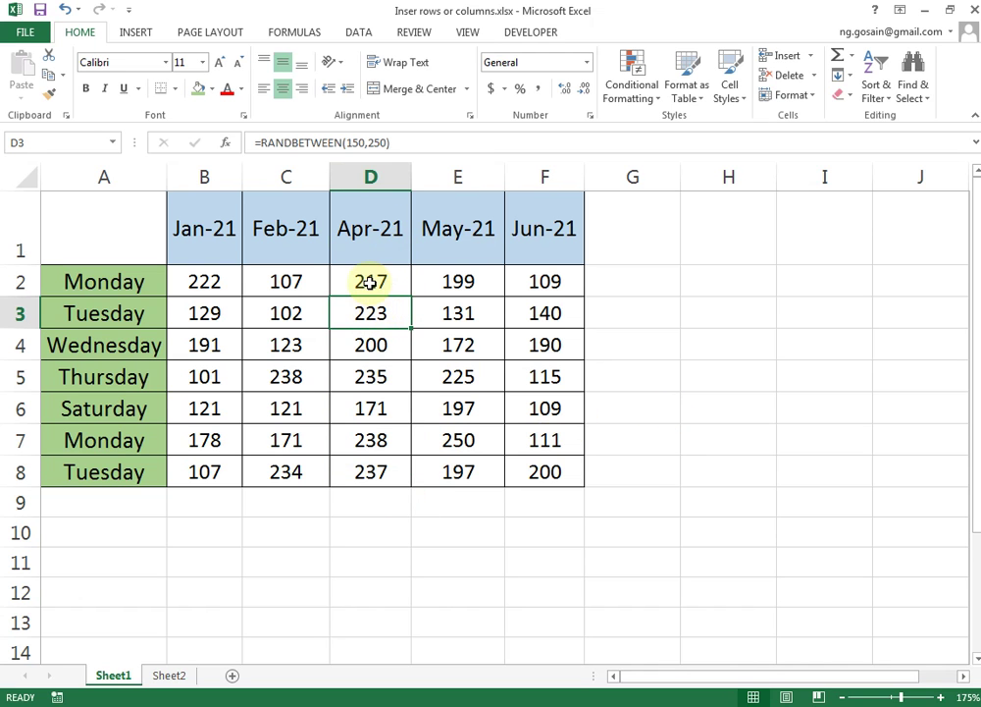
pyautogui.click(369, 282)
pyautogui.click(369, 311)
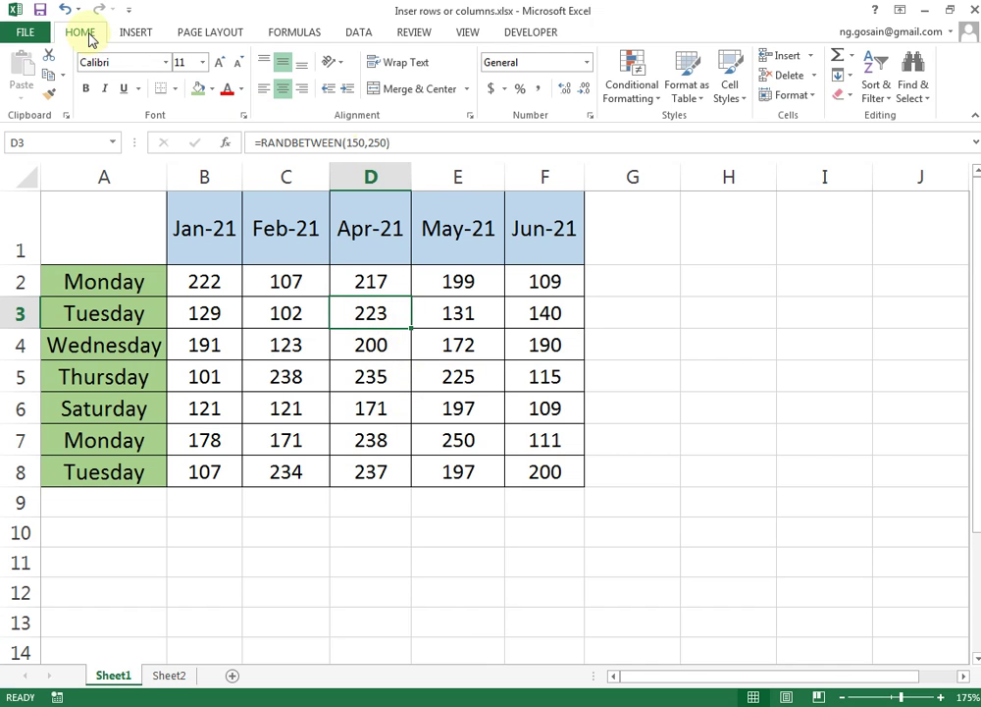
pyautogui.click(812, 57)
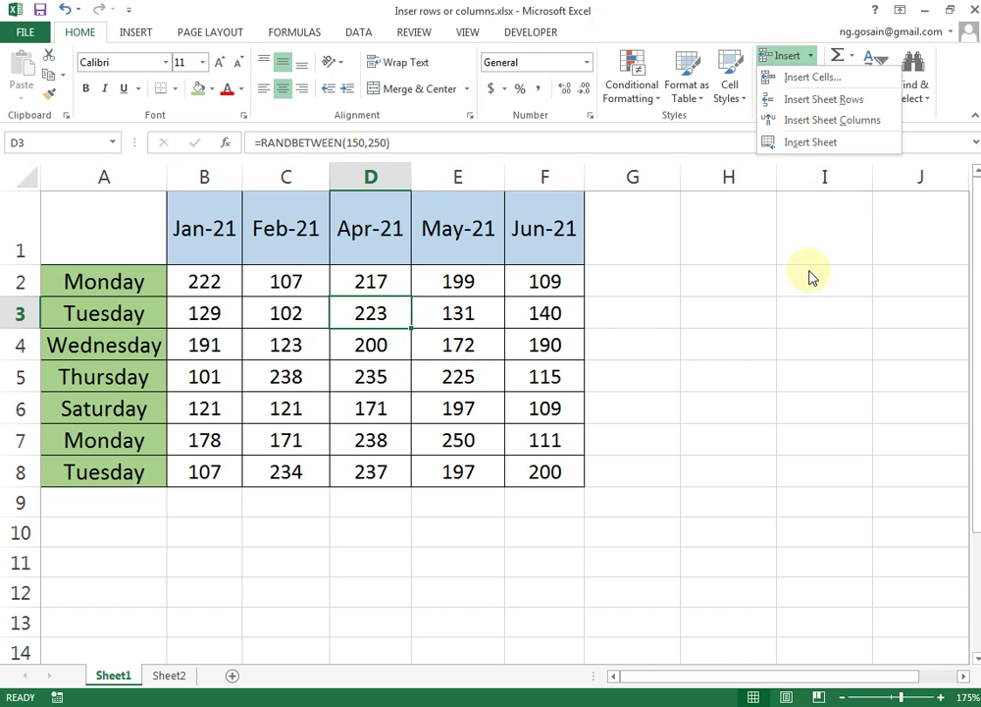
pyautogui.click(860, 122)
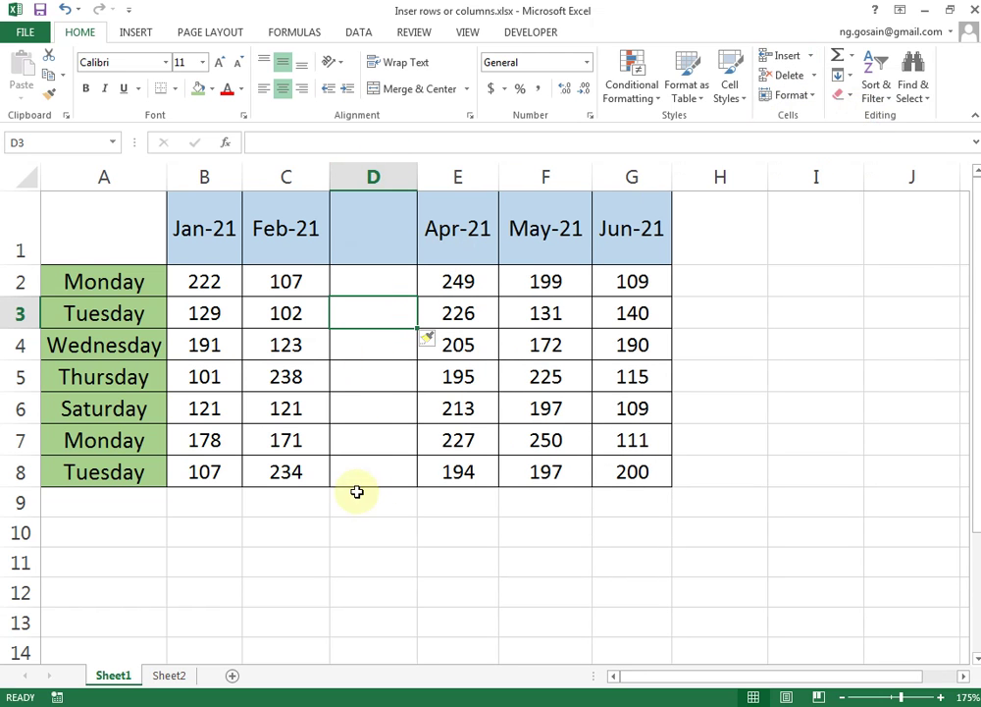
# - Enter the header Mar-21 in cell D1 of the empty column
pyautogui.click(373, 232)
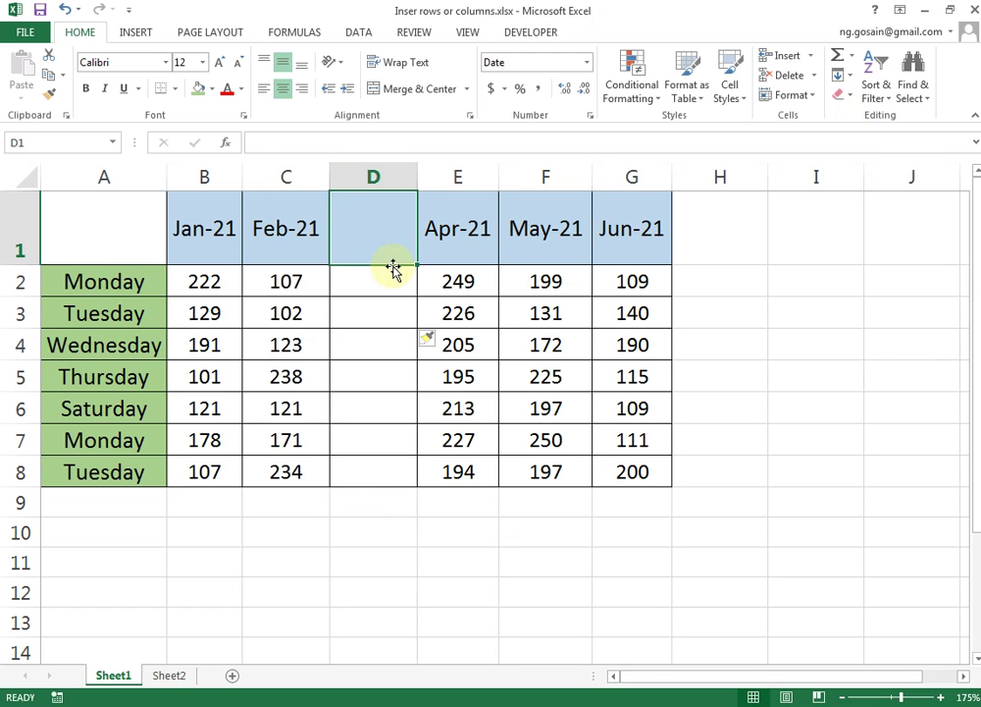
pyautogui.write('Mar-21')
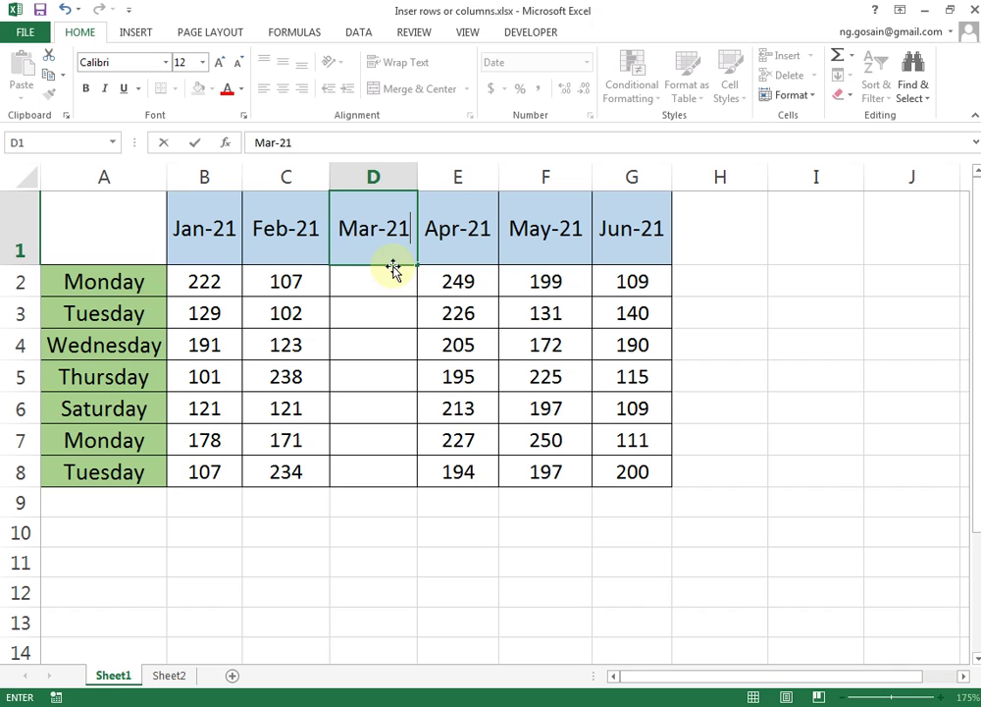
pyautogui.press('Return')
# - Copy the RANDBETWEEN formula from E2 into D2:D8 to fill the Mar-21 column for all weekdays
pyautogui.press('Right')
pyautogui.hotkey('ctrl', 'c')
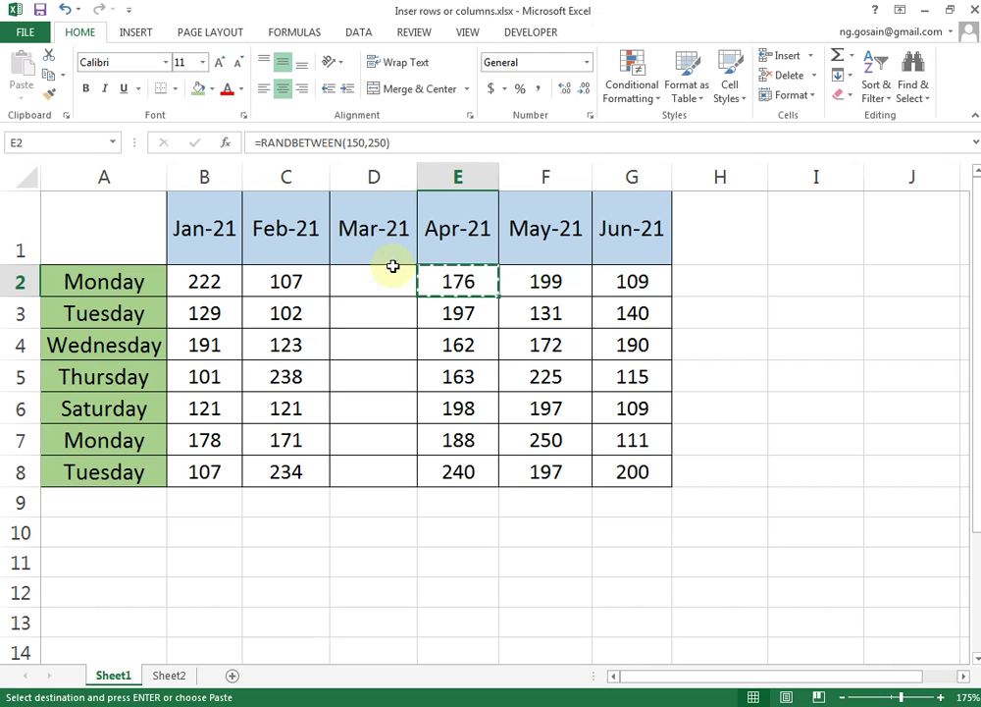
pyautogui.press('Left')
pyautogui.hotkey('shift', 'Down')
pyautogui.hotkey('shift', 'Down')
pyautogui.hotkey('shift', 'Down')
pyautogui.hotkey('shift', 'Down')
pyautogui.hotkey('shift', 'Down')
pyautogui.hotkey('shift', 'Down')
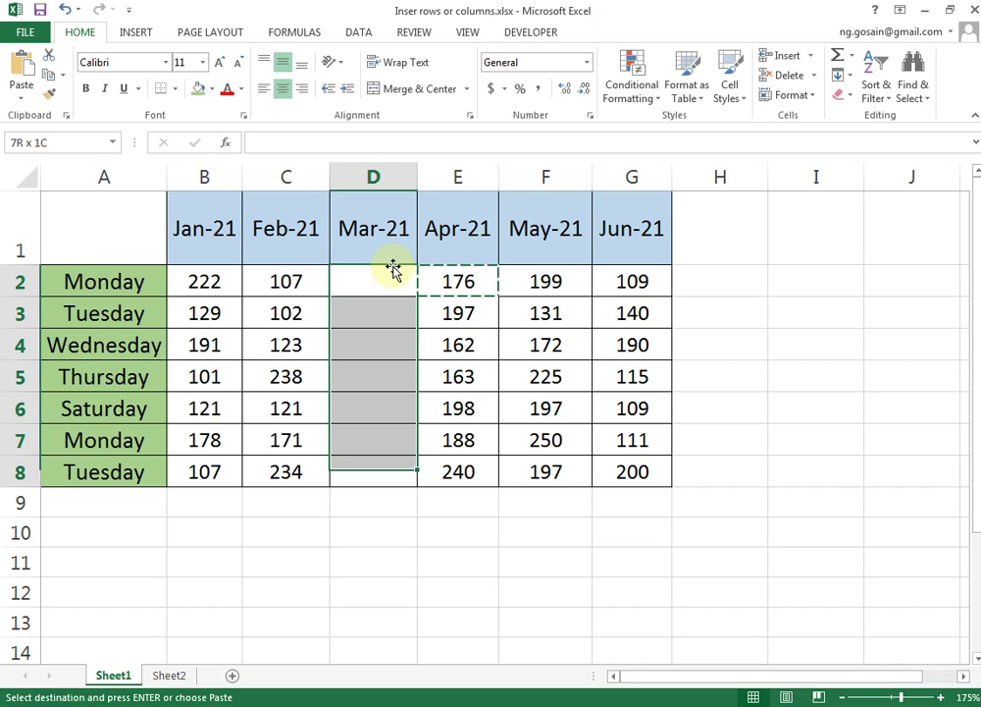
pyautogui.press('Return')
pyautogui.press('Down')
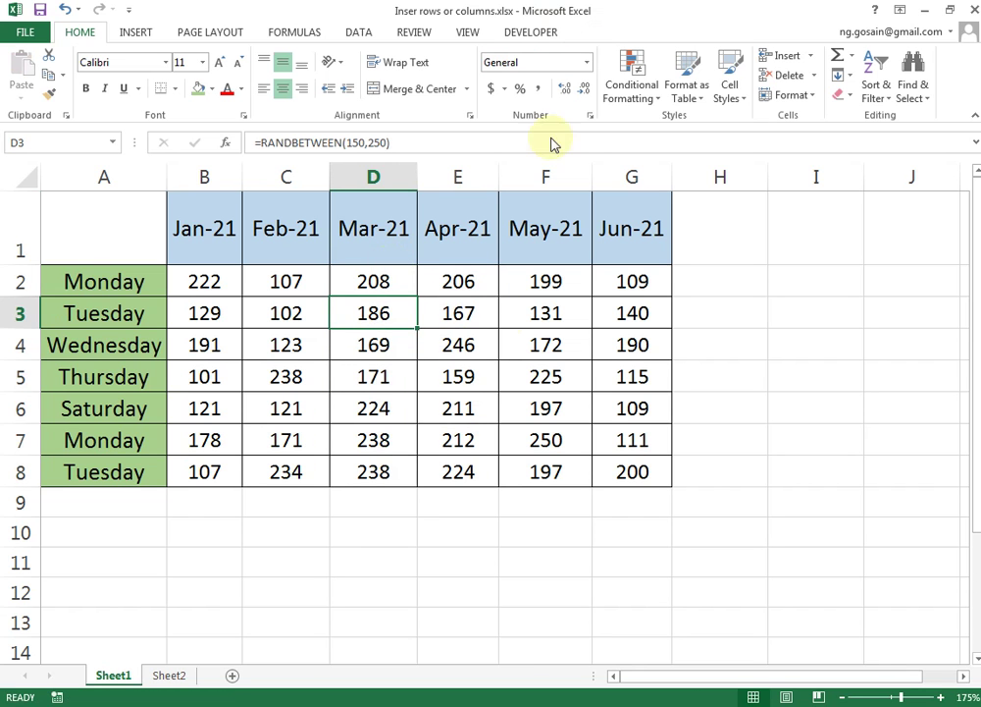
# - Review the filled Mar-21 column, the row of month headers, and the Thursday and Saturday rows
pyautogui.moveTo(395, 287); pyautogui.dragTo(387, 469)
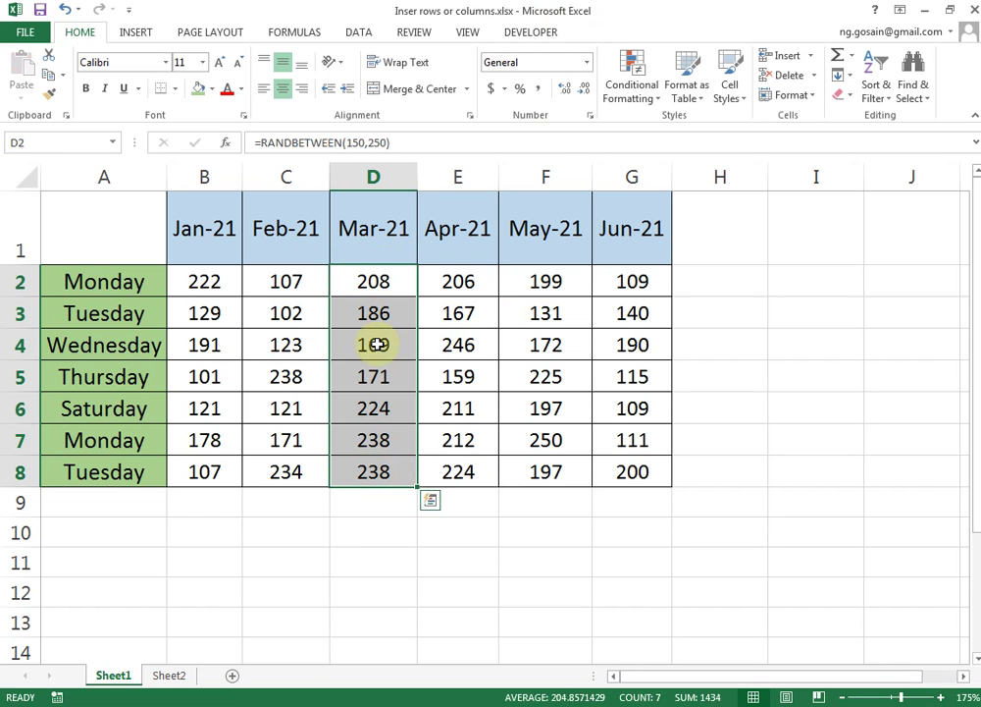
pyautogui.click(383, 410)
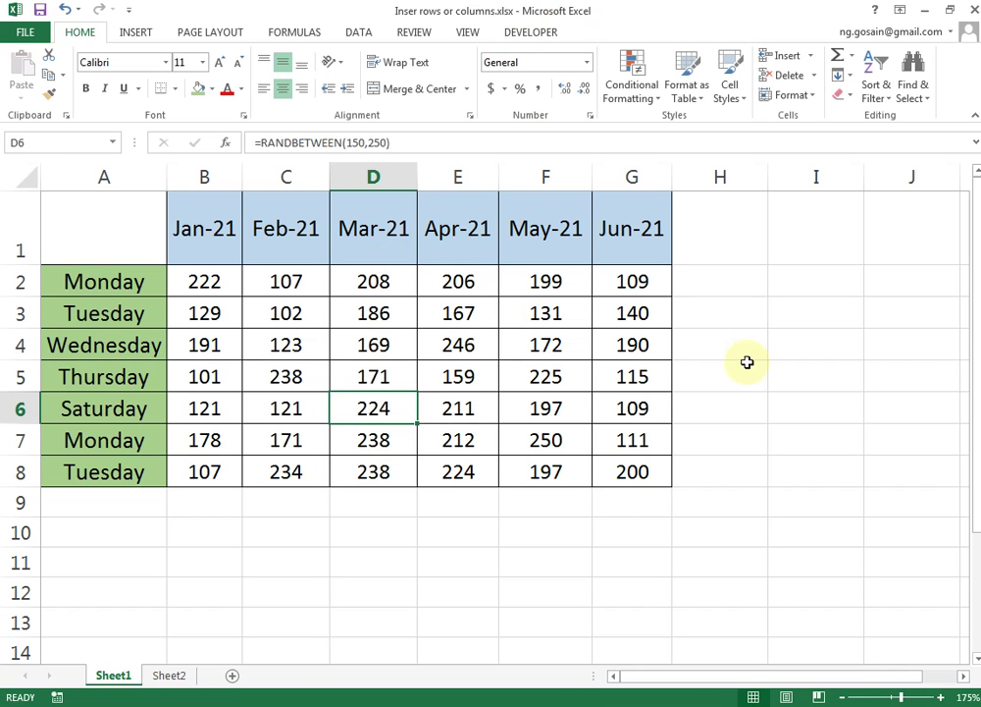
pyautogui.click(741, 343)
pyautogui.moveTo(241, 227); pyautogui.dragTo(622, 227)
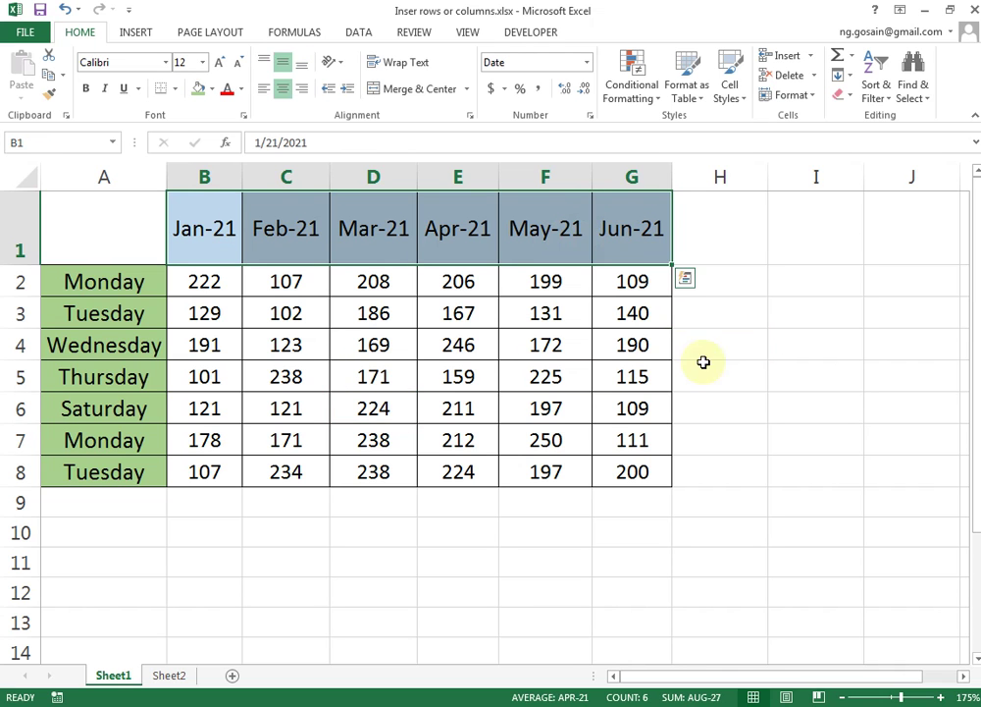
pyautogui.click(745, 467)
pyautogui.moveTo(83, 412); pyautogui.dragTo(98, 377)
pyautogui.click(211, 407)
pyautogui.click(98, 377)
pyautogui.click(90, 407)
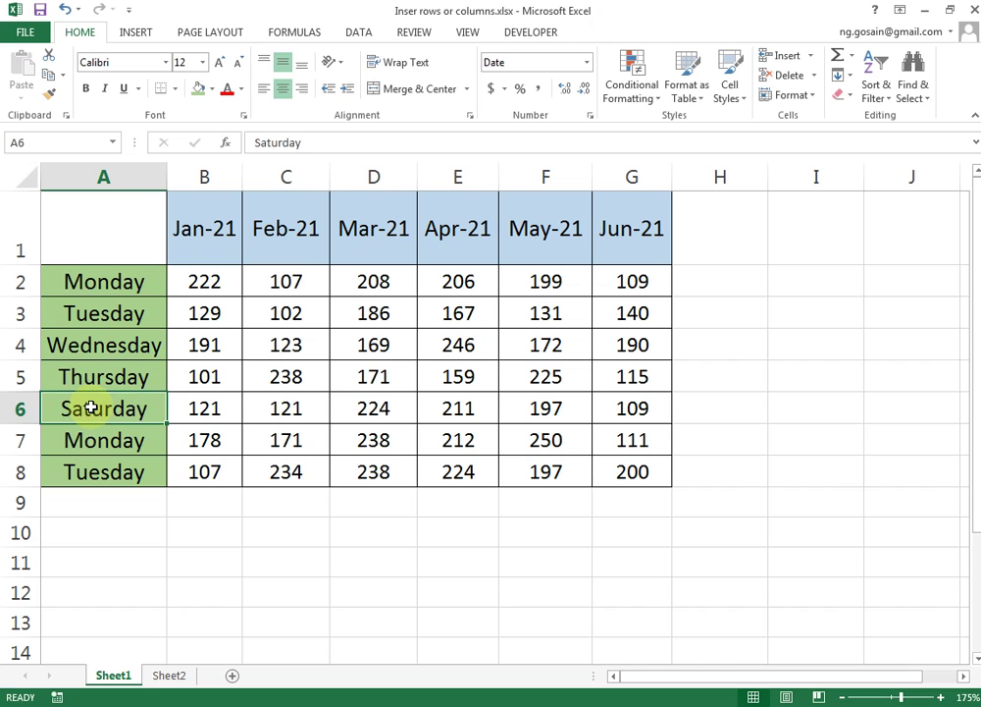
pyautogui.click(91, 377)
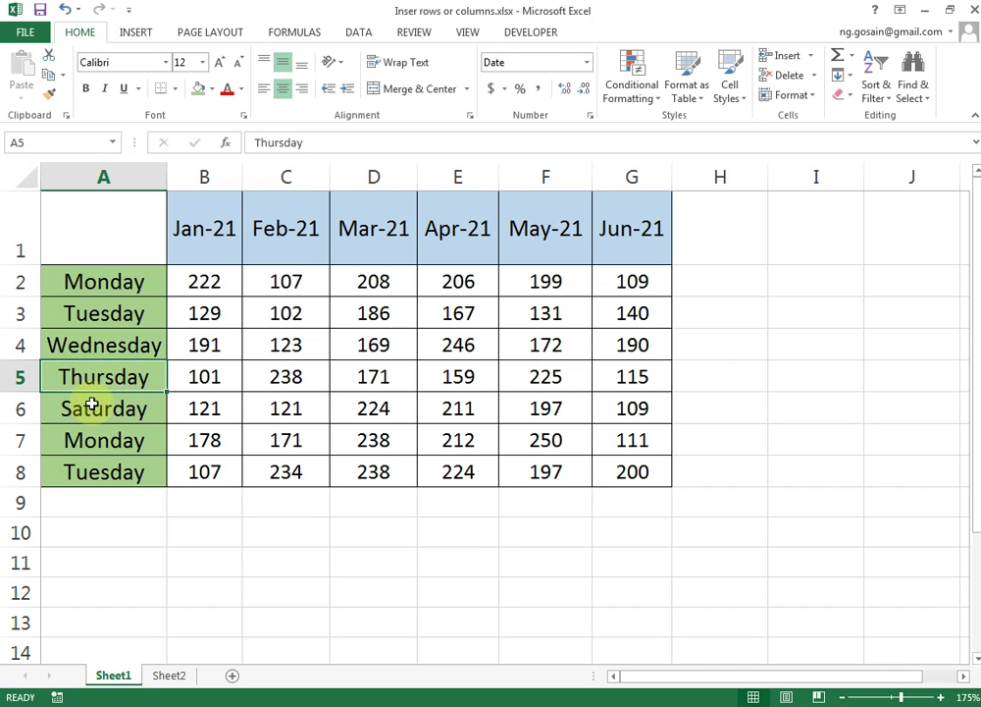
# - Check the weekday labels in column A for the missing day between Thursday and Saturday
pyautogui.click(91, 408)
pyautogui.moveTo(91, 410); pyautogui.dragTo(92, 379)
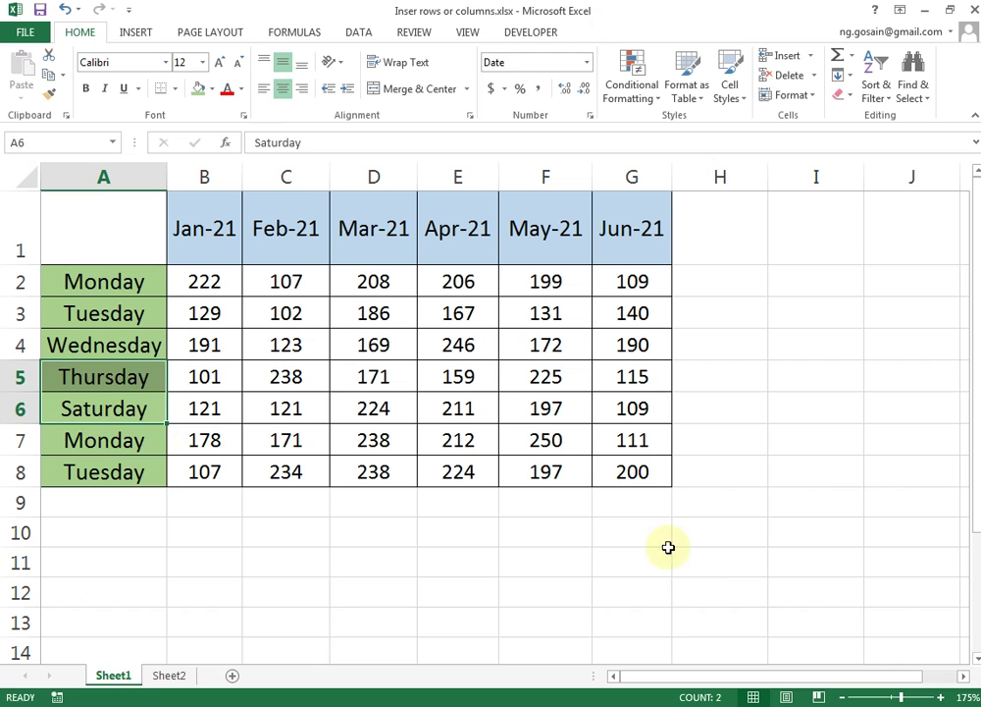
pyautogui.click(744, 494)
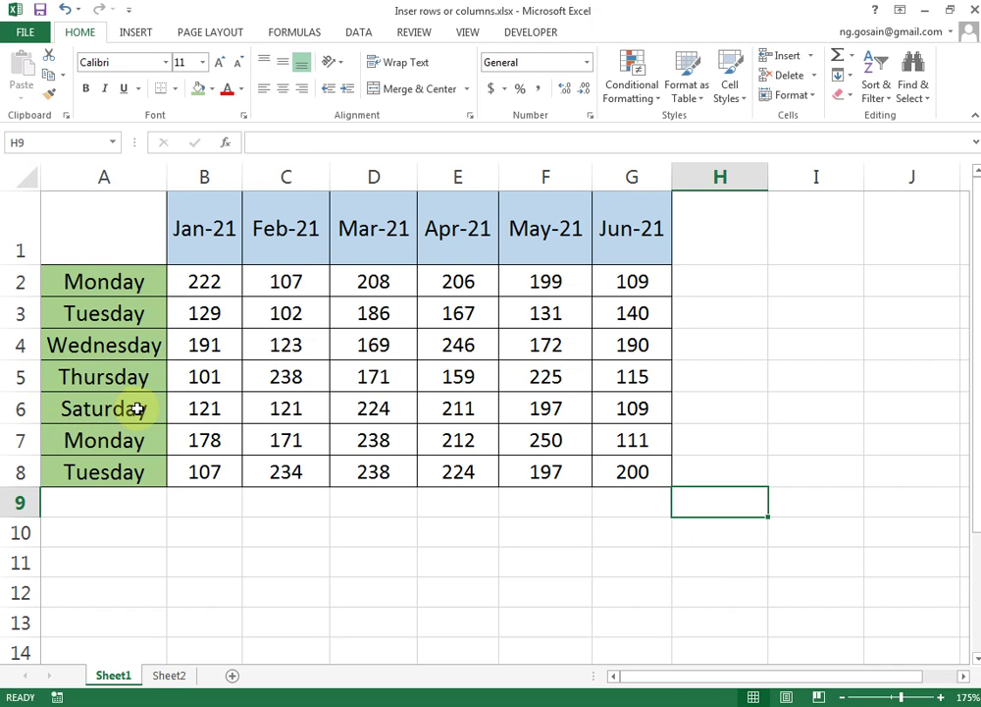
pyautogui.click(146, 563)
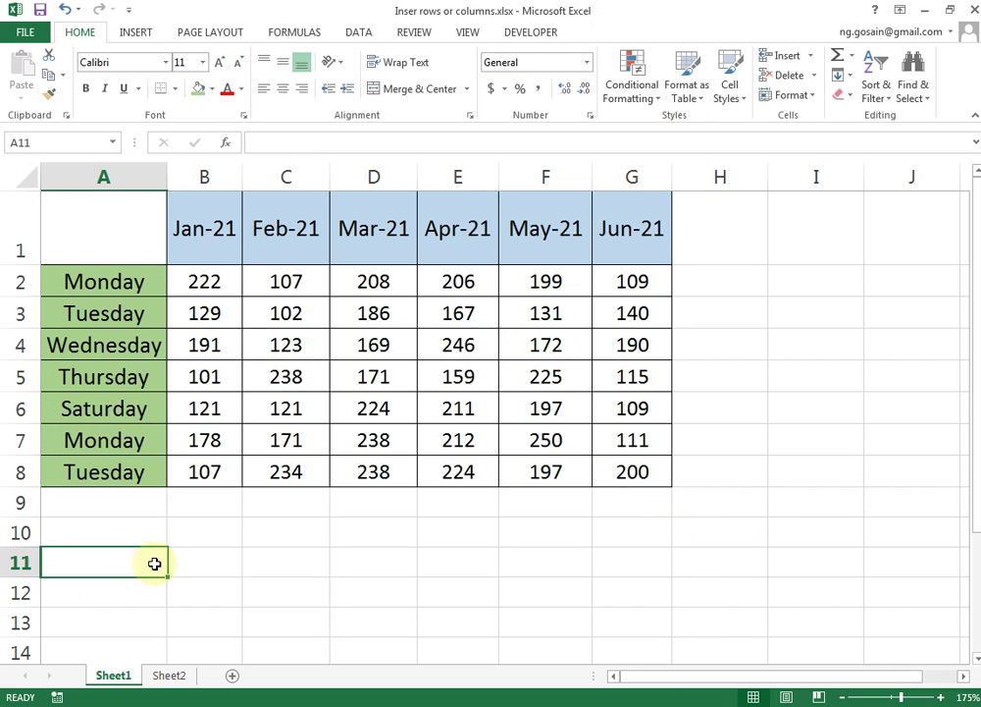
pyautogui.click(88, 410)
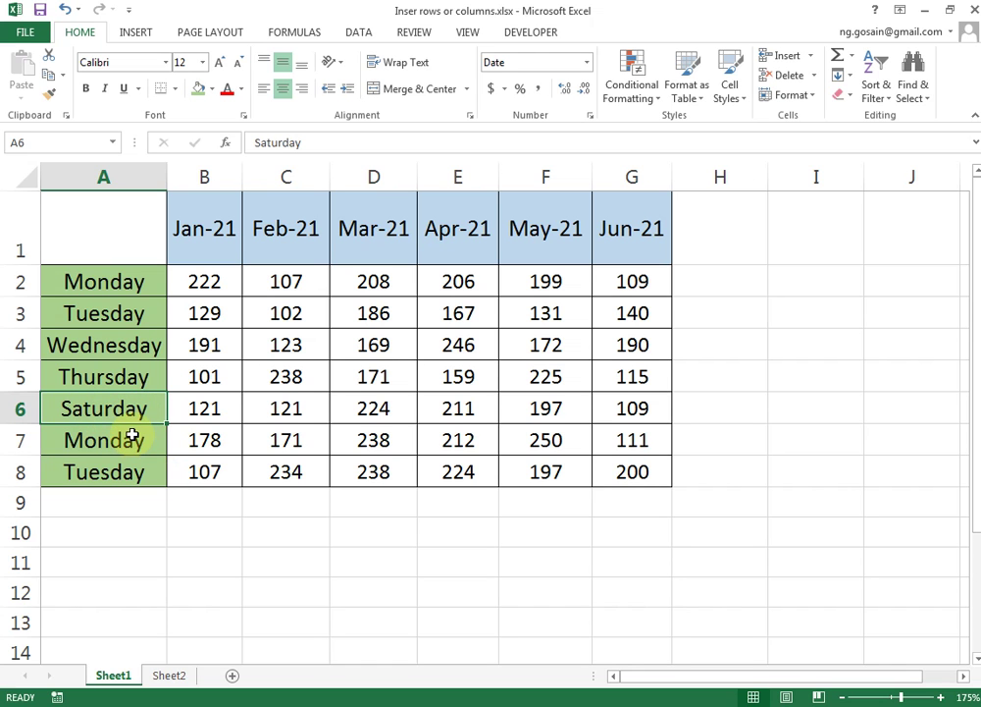
pyautogui.moveTo(107, 408); pyautogui.dragTo(105, 376)
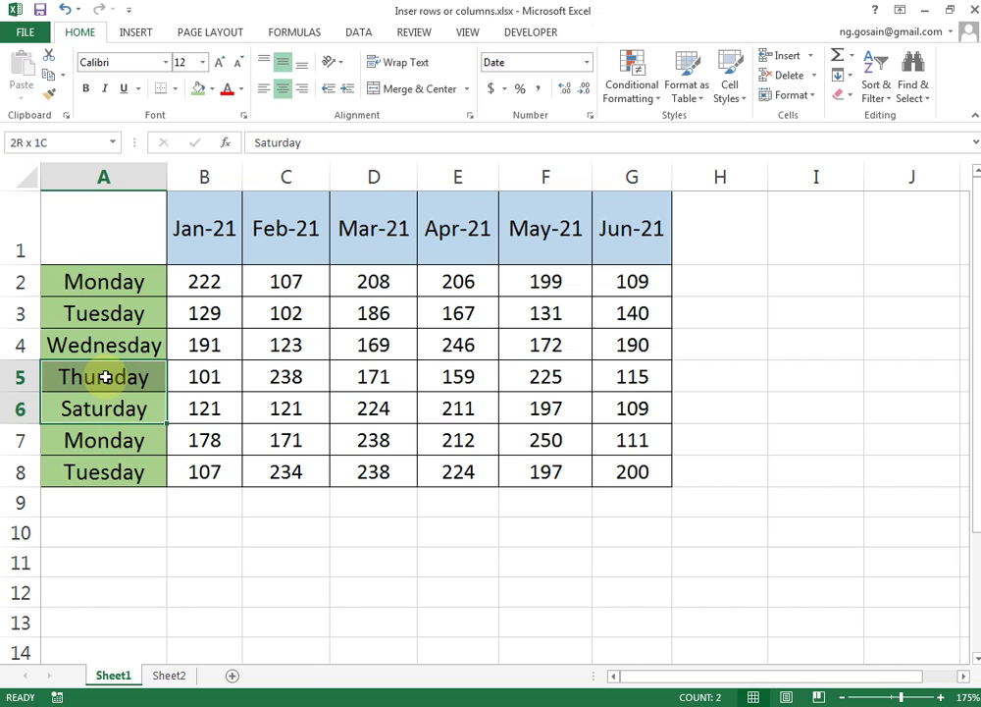
pyautogui.click(286, 562)
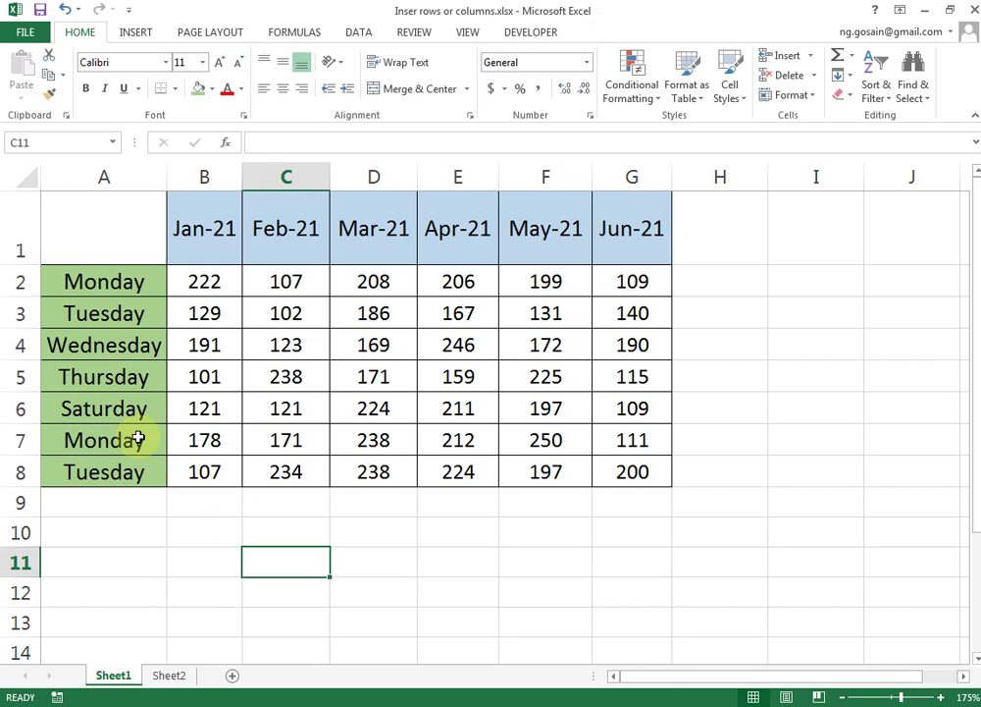
# - Insert a new sheet row between the Thursday and Saturday rows
pyautogui.click(91, 408)
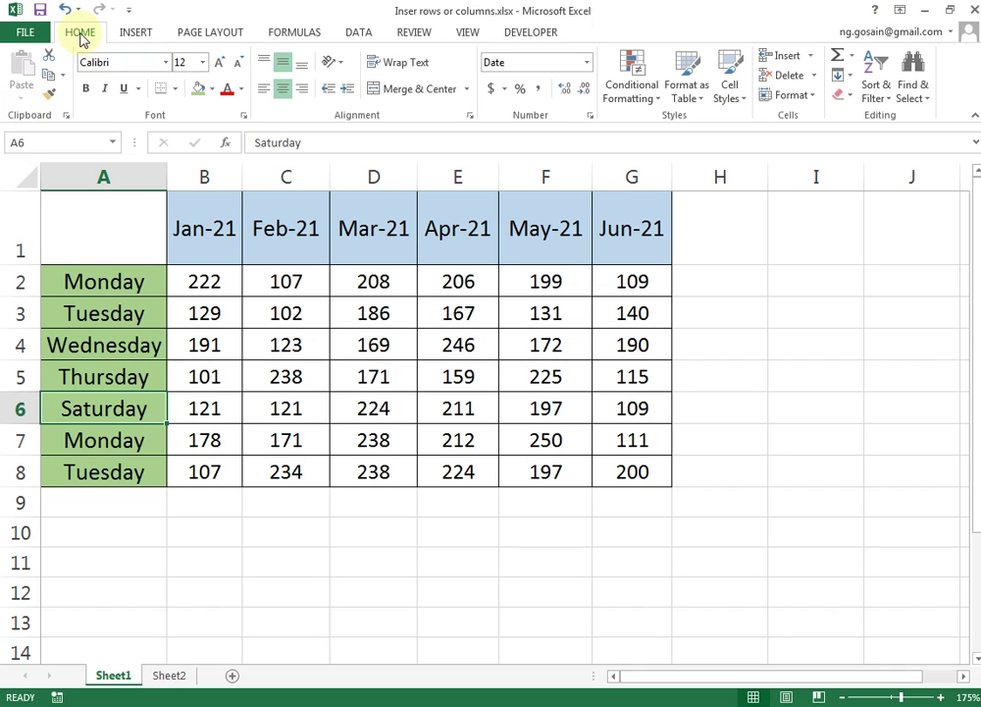
pyautogui.click(811, 59)
pyautogui.click(811, 236)
pyautogui.click(810, 55)
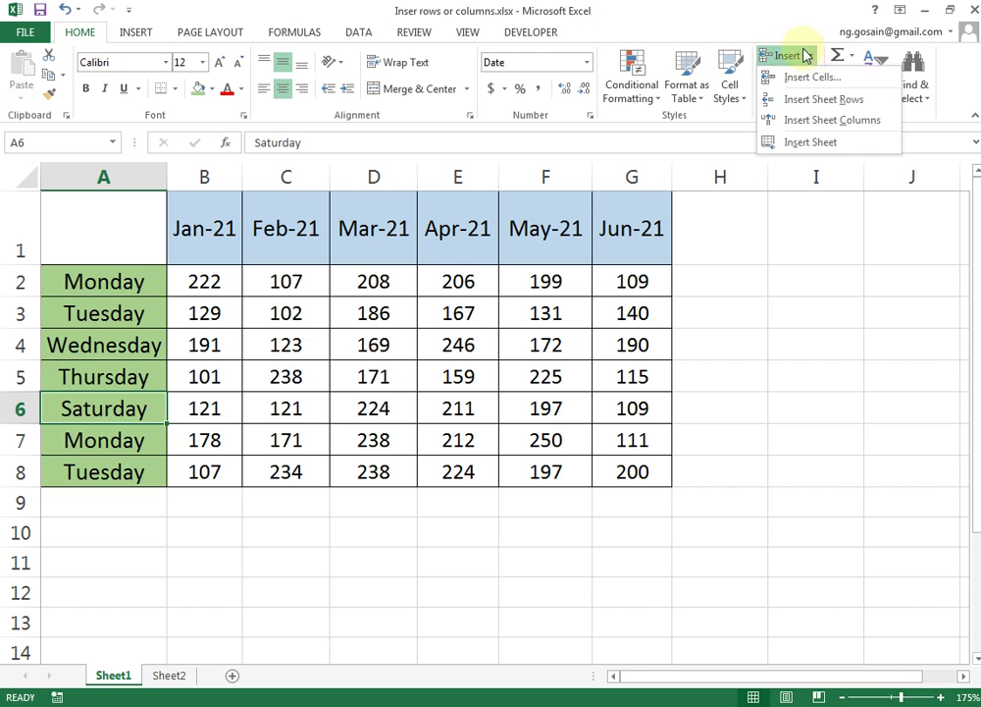
pyautogui.click(827, 99)
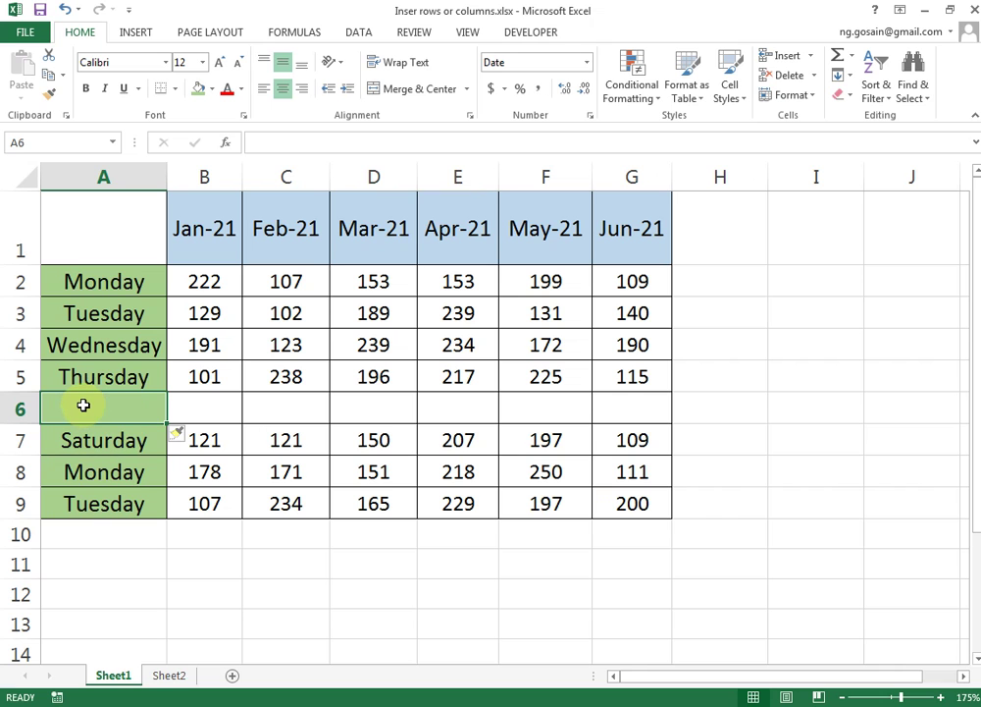
# - Enter the label Friday in cell A6 of the empty row
pyautogui.moveTo(84, 406); pyautogui.dragTo(633, 406)
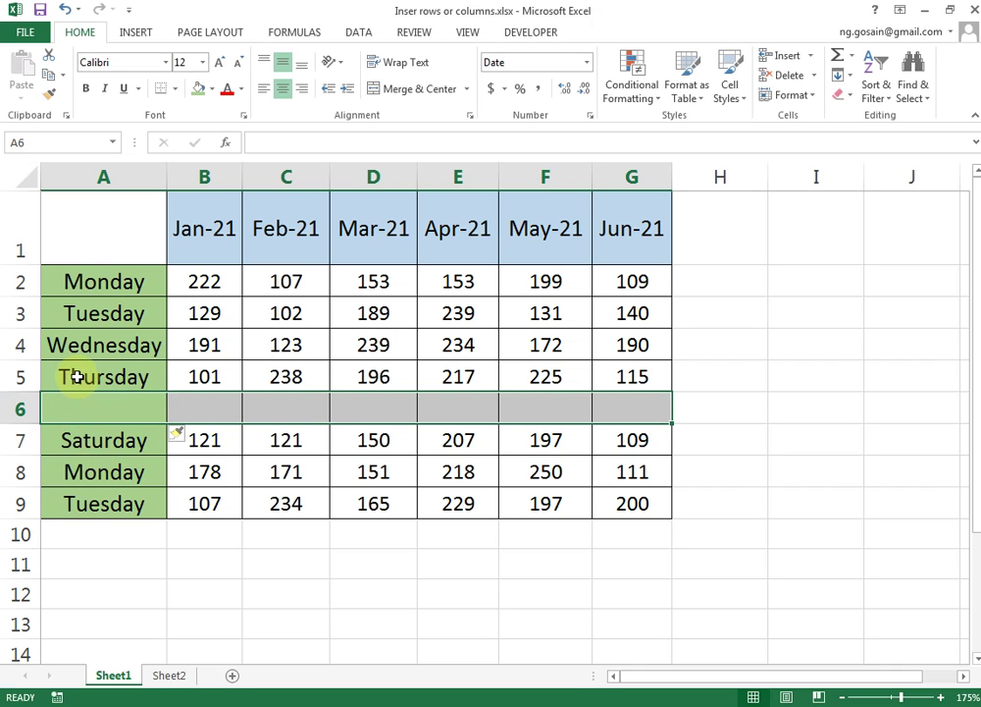
pyautogui.click(73, 411)
pyautogui.click(84, 441)
pyautogui.click(79, 402)
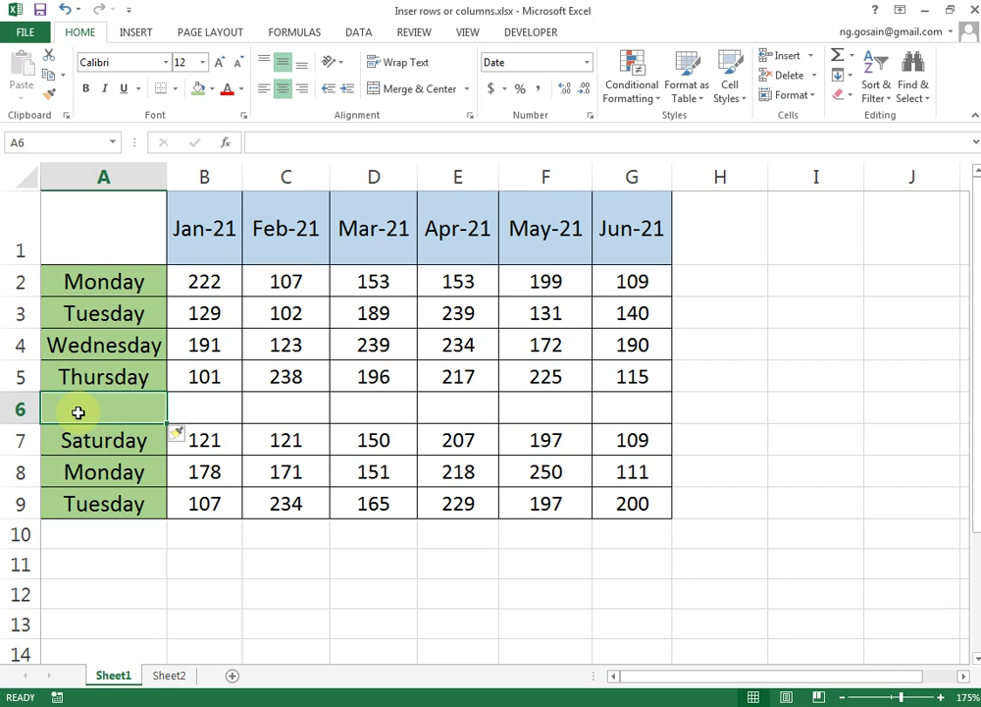
pyautogui.write('Frid')
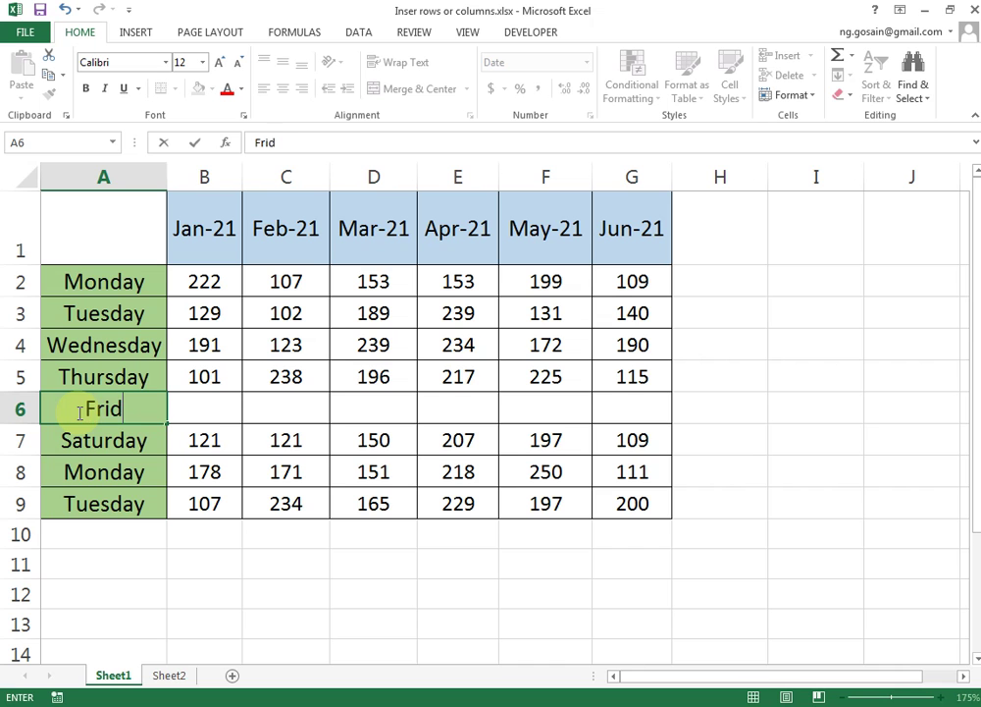
pyautogui.write('ay')
pyautogui.press('Tab')
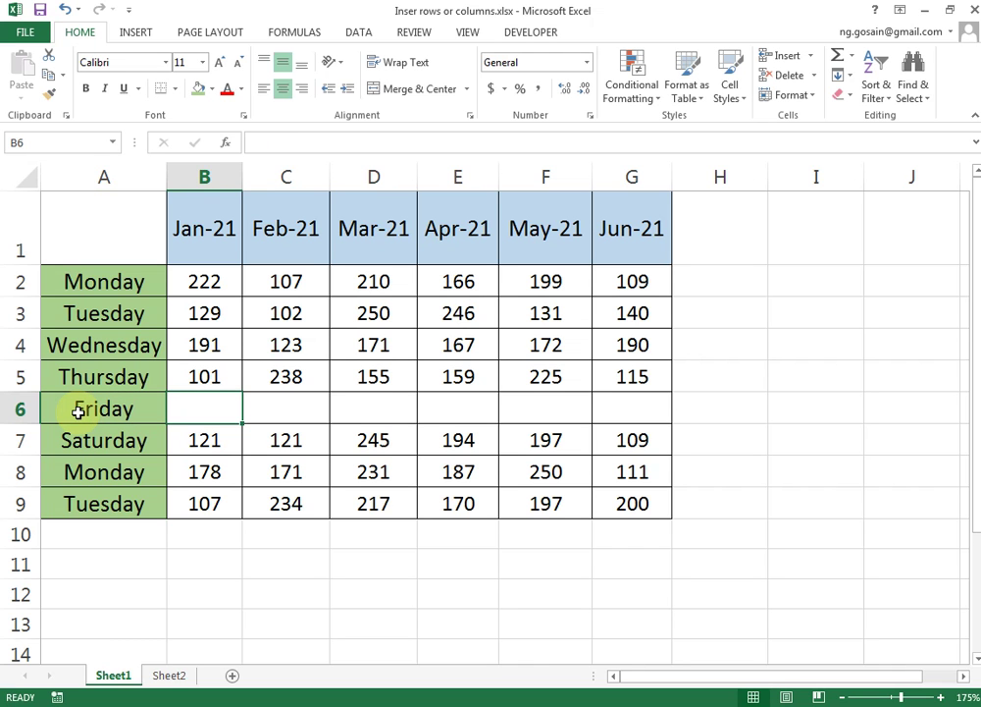
# - Copy the RANDBETWEEN formula from D5 into B6:G6 to fill the Friday row for all months
pyautogui.press('Right')
pyautogui.press('Up')
pyautogui.press('Right')
pyautogui.hotkey('ctrl', 'c')
pyautogui.press('Down')
pyautogui.press('Left')
pyautogui.press('Left')
pyautogui.hotkey('shift', 'Right')
pyautogui.hotkey('shift', 'Right')
pyautogui.hotkey('shift', 'Right')
pyautogui.hotkey('shift', 'Right')
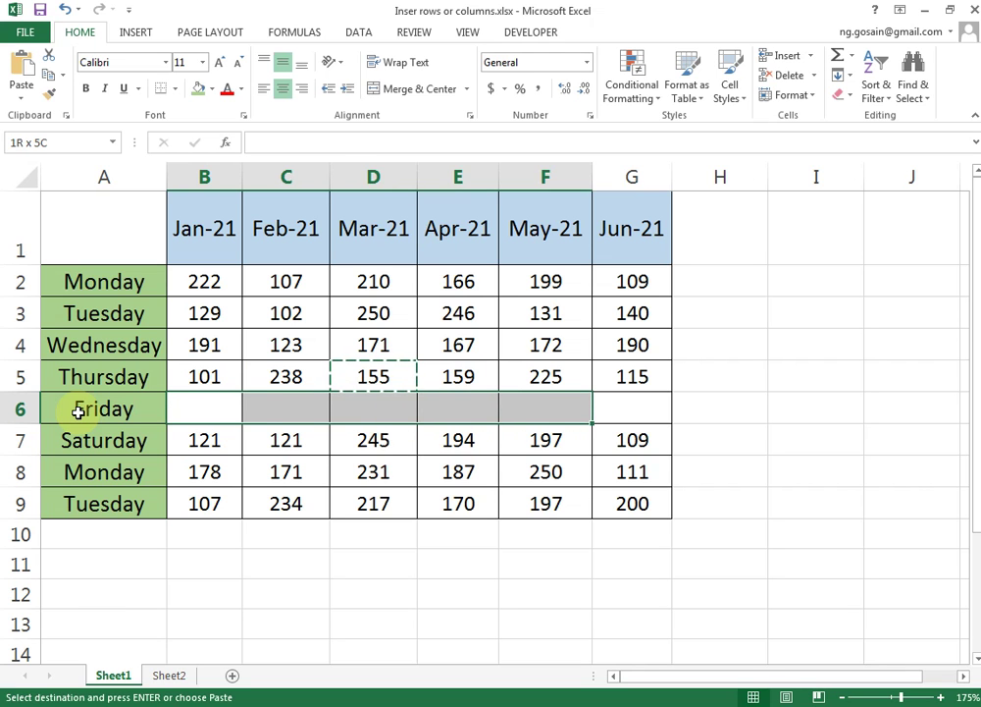
pyautogui.hotkey('shift', 'Right')
pyautogui.press('Return')
pyautogui.press('Down')
pyautogui.press('Up')
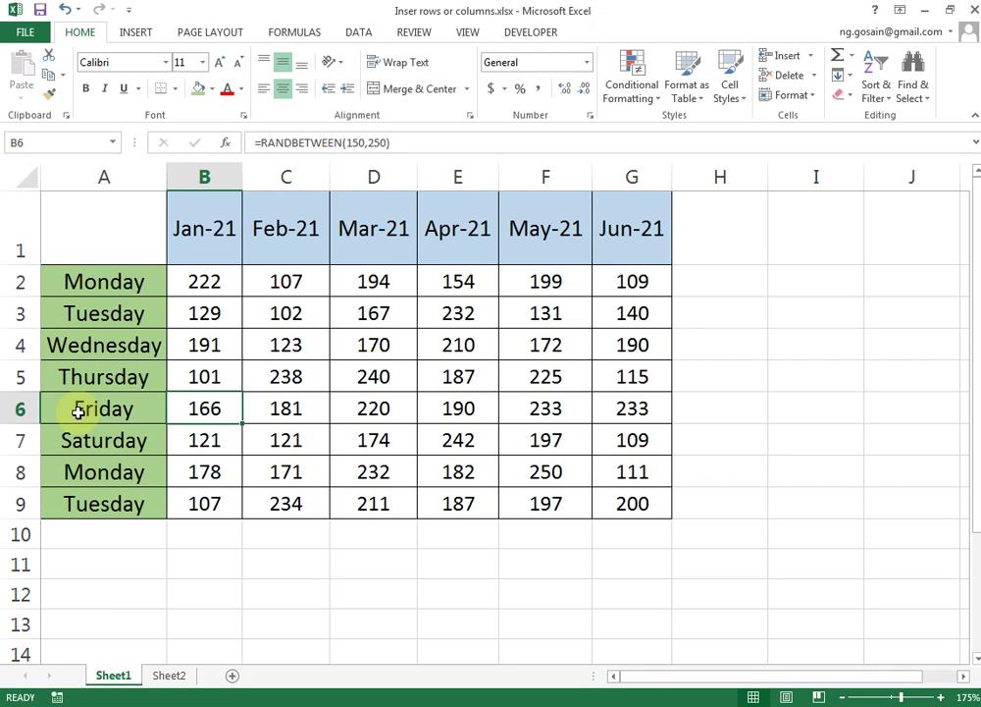
# - Review the completed table: the month headers, the weekday labels and the values in B2:G9
pyautogui.moveTo(235, 235); pyautogui.dragTo(581, 236)
pyautogui.moveTo(98, 281); pyautogui.dragTo(98, 502)
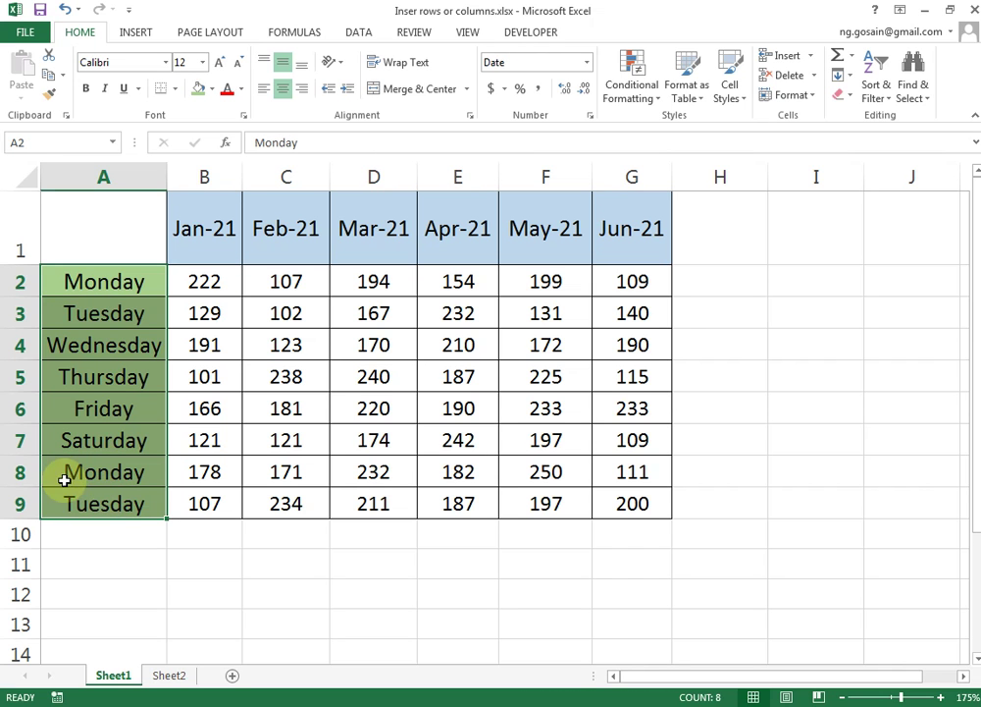
pyautogui.click(723, 371)
pyautogui.moveTo(218, 231); pyautogui.dragTo(219, 377)
pyautogui.click(208, 282)
pyautogui.moveTo(502, 289); pyautogui.dragTo(633, 505)
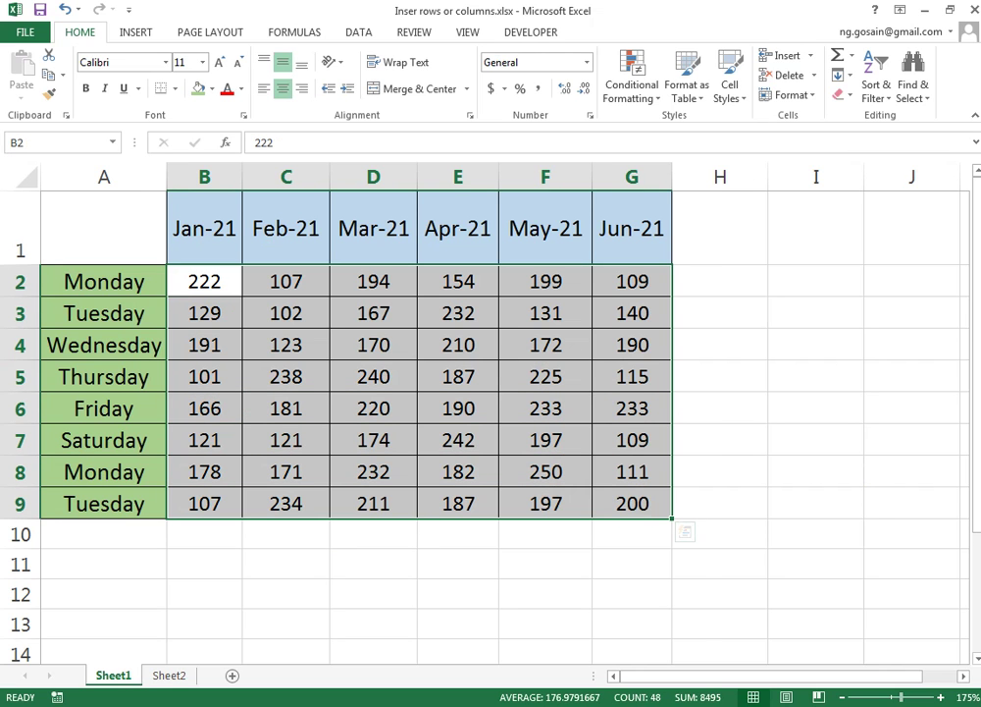
pyautogui.click(708, 540)
# - Insert two sheet columns at once between Feb-21 and Mar-21, using two adjacent cells in columns D and E
pyautogui.click(373, 344)
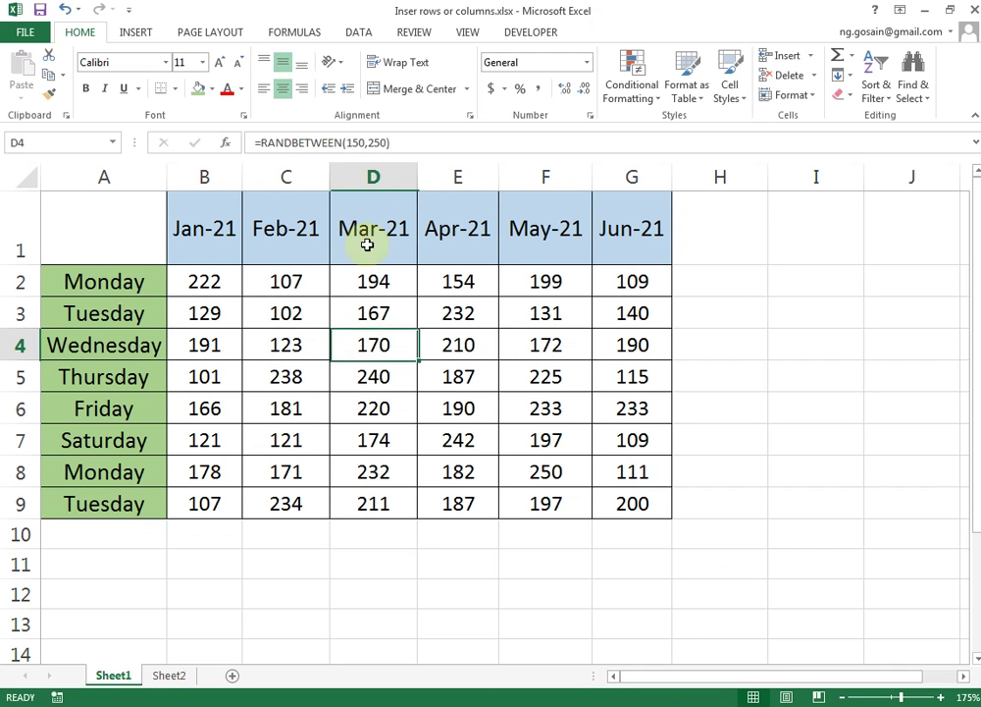
pyautogui.moveTo(372, 177); pyautogui.dragTo(510, 221)
pyautogui.click(388, 344)
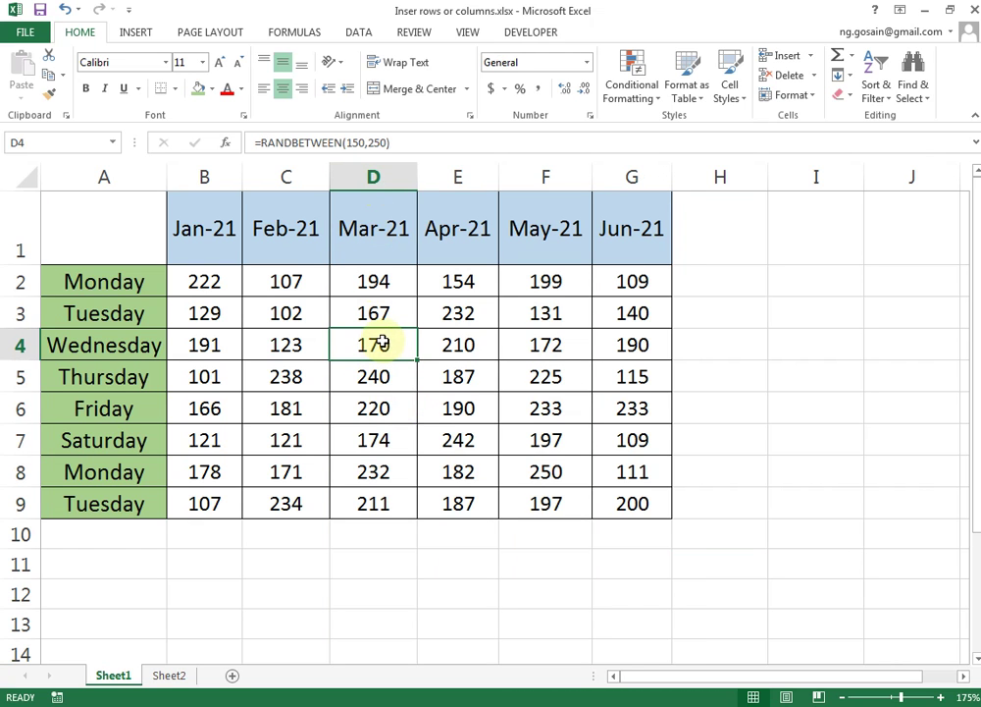
pyautogui.moveTo(461, 345); pyautogui.dragTo(388, 348)
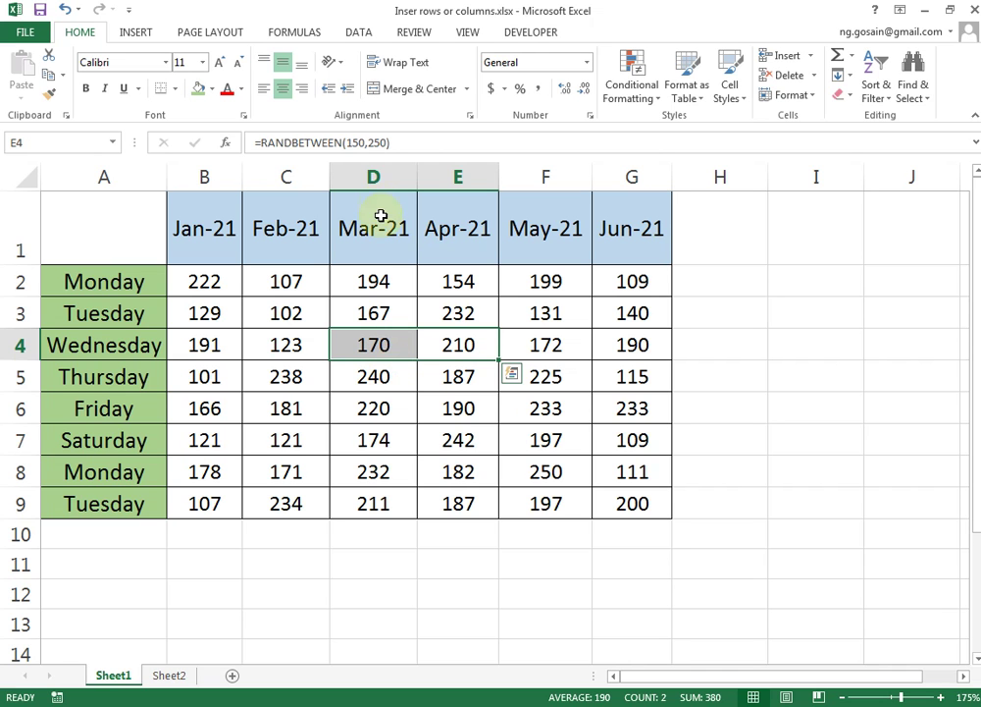
pyautogui.moveTo(551, 344); pyautogui.dragTo(401, 345)
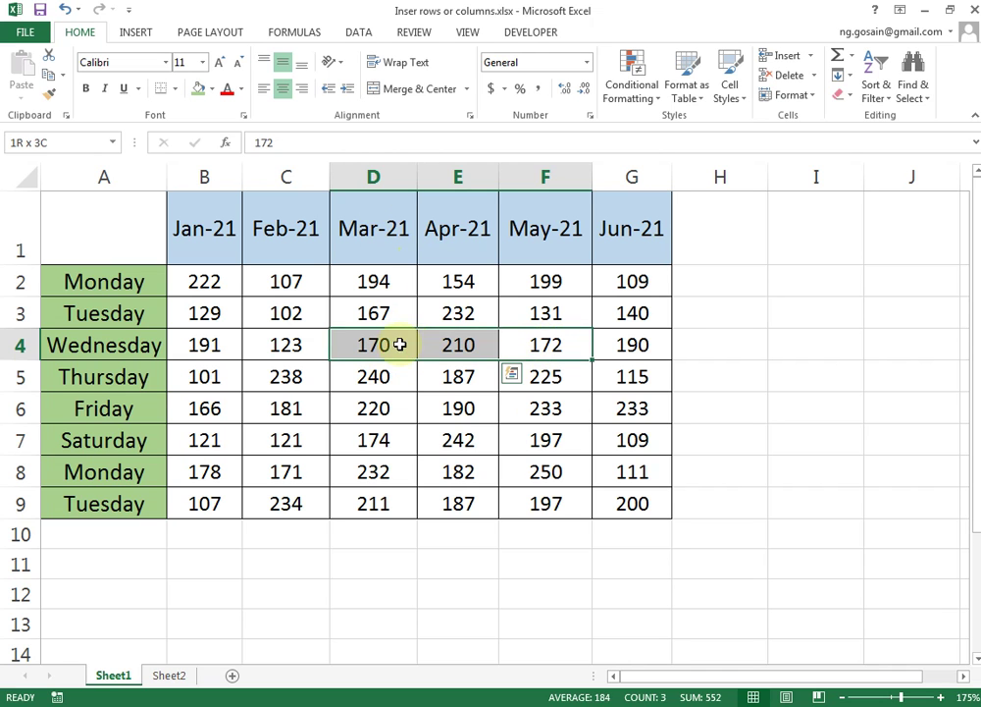
pyautogui.click(393, 408)
pyautogui.moveTo(391, 345); pyautogui.dragTo(439, 340)
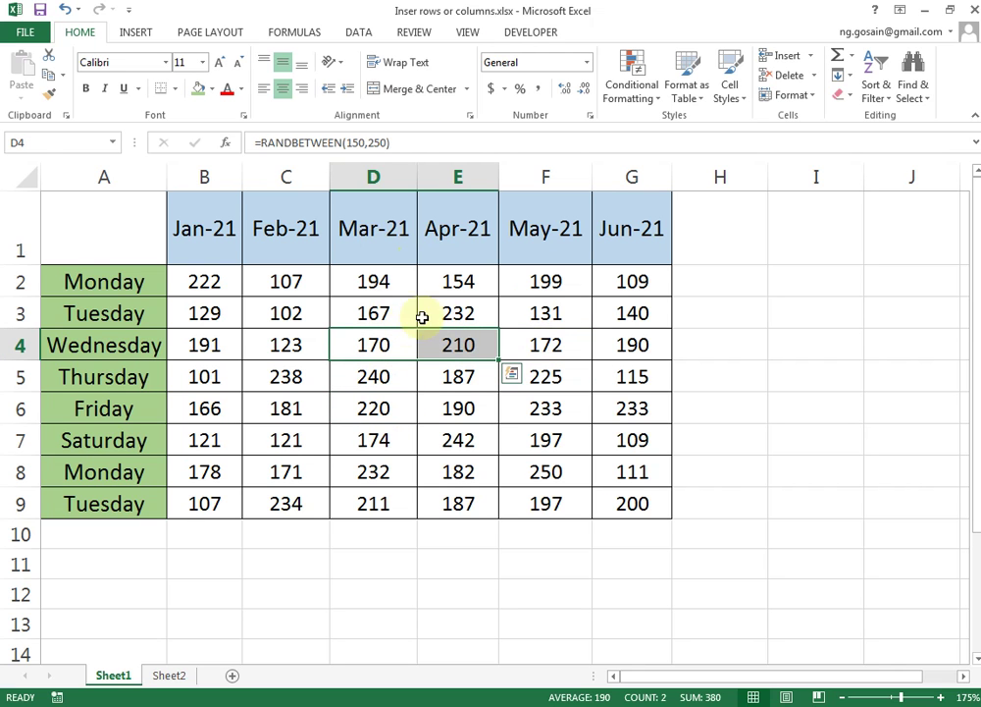
pyautogui.click(814, 58)
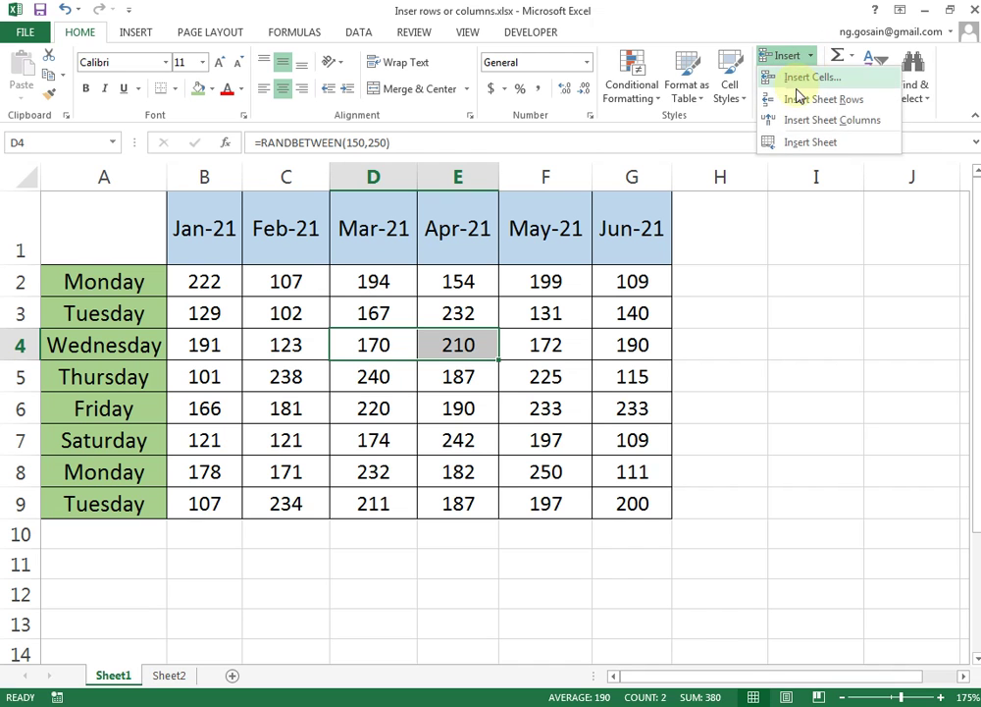
pyautogui.click(867, 126)
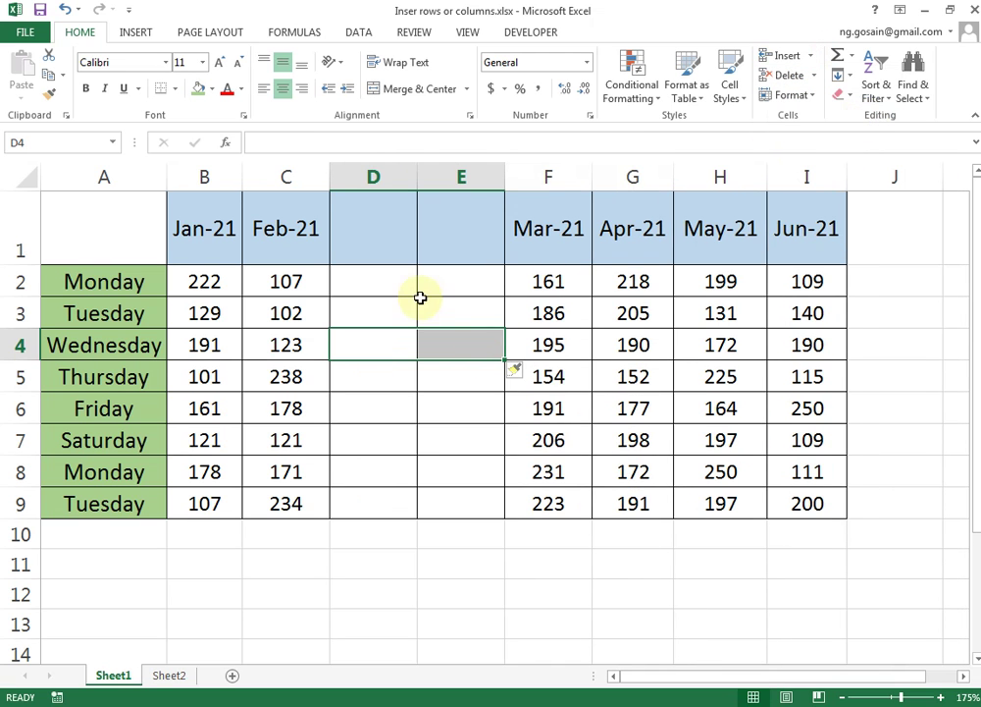
# - Inspect the two empty columns and the shifted month data, and undo the column insertion
pyautogui.click(371, 283)
pyautogui.moveTo(396, 334); pyautogui.dragTo(444, 514)
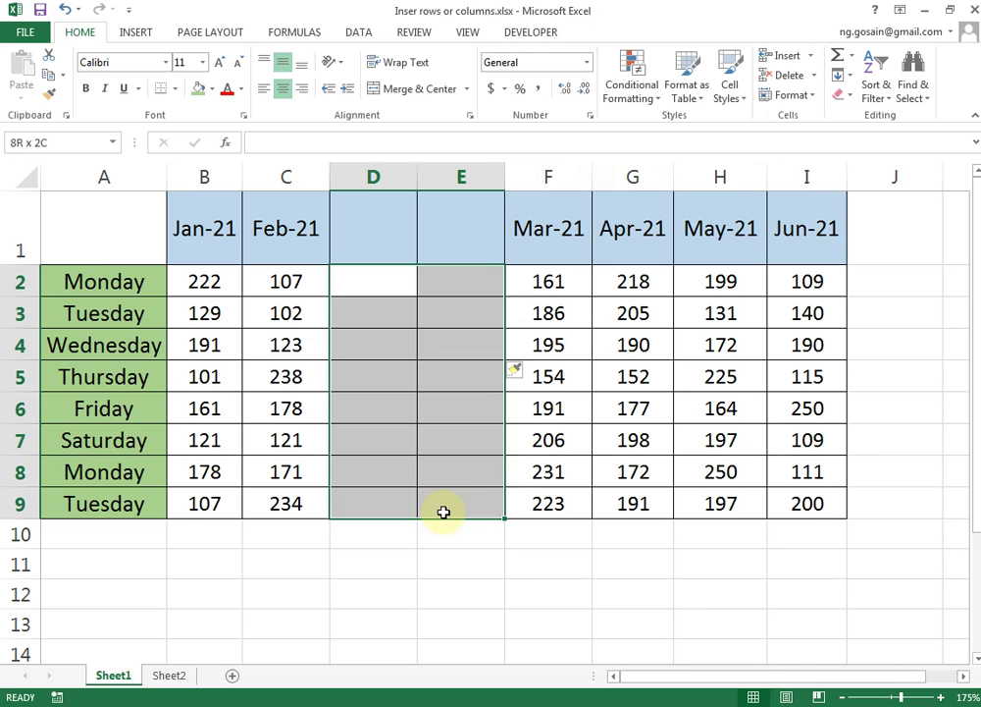
pyautogui.click(574, 319)
pyautogui.moveTo(573, 319); pyautogui.dragTo(784, 313)
pyautogui.moveTo(383, 281); pyautogui.dragTo(462, 504)
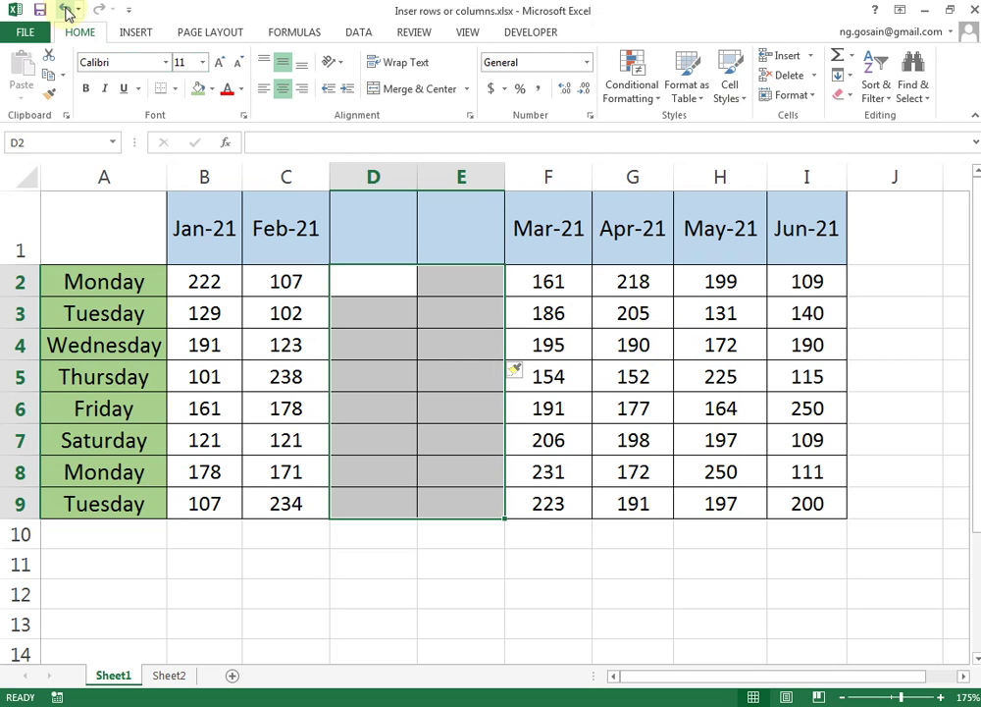
pyautogui.click(67, 12)
# - Insert three sheet rows at once above the Thursday row, using cells C5:C7
pyautogui.click(286, 439)
pyautogui.moveTo(19, 377); pyautogui.dragTo(44, 440)
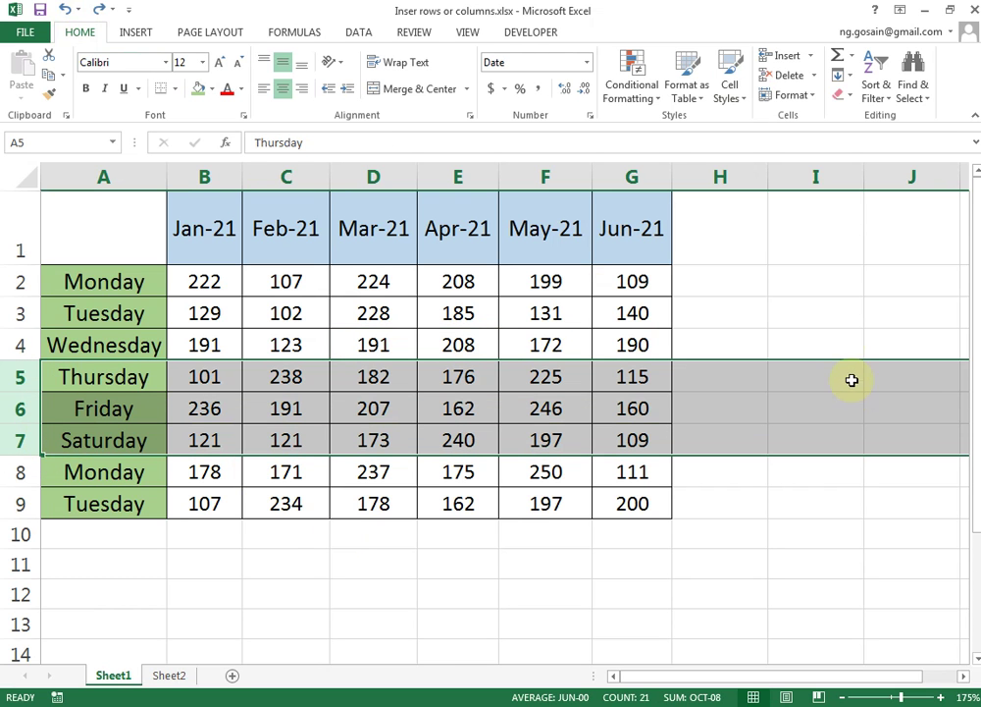
pyautogui.moveTo(287, 372); pyautogui.dragTo(291, 433)
pyautogui.click(813, 59)
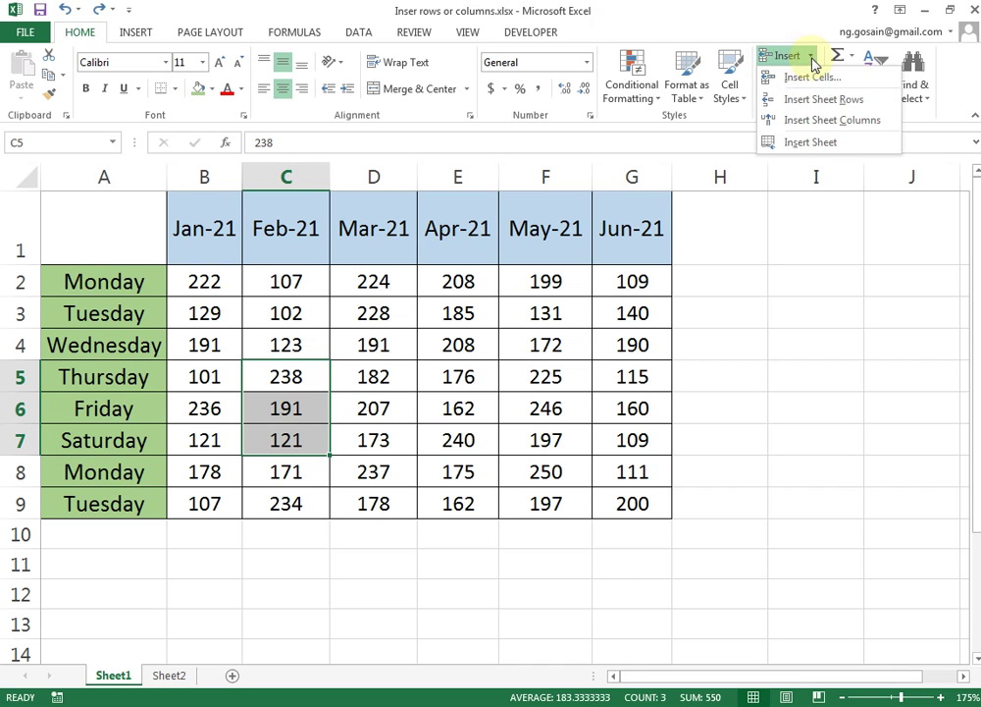
pyautogui.click(869, 101)
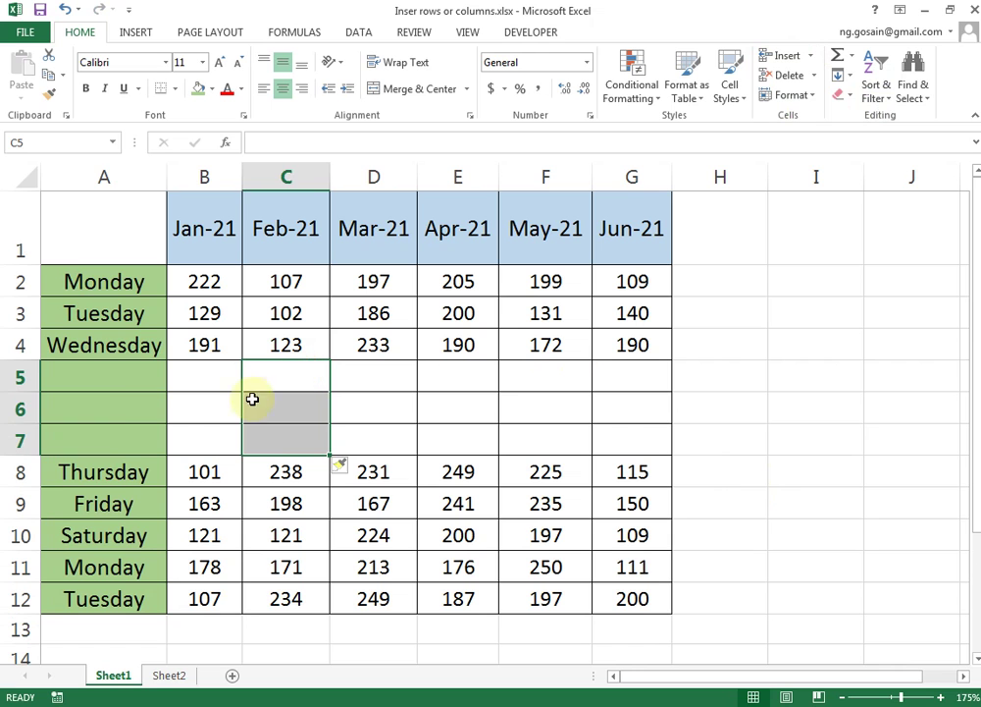
# - Inspect the three empty rows below Wednesday and undo the row insertion
pyautogui.moveTo(101, 372); pyautogui.dragTo(108, 442)
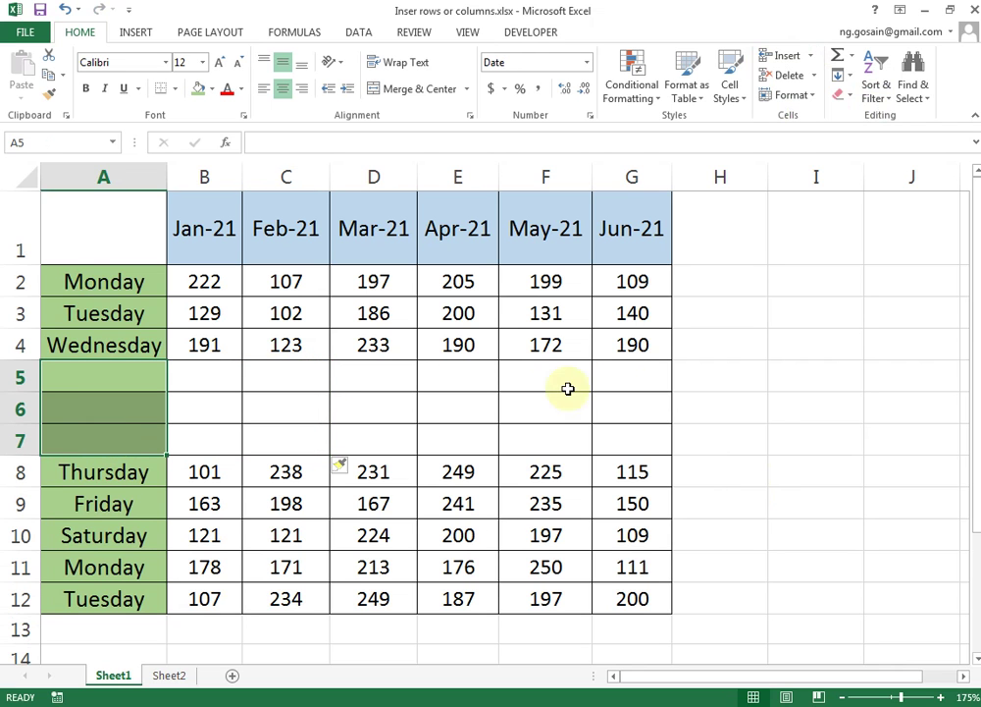
pyautogui.click(785, 405)
pyautogui.moveTo(22, 375); pyautogui.dragTo(32, 440)
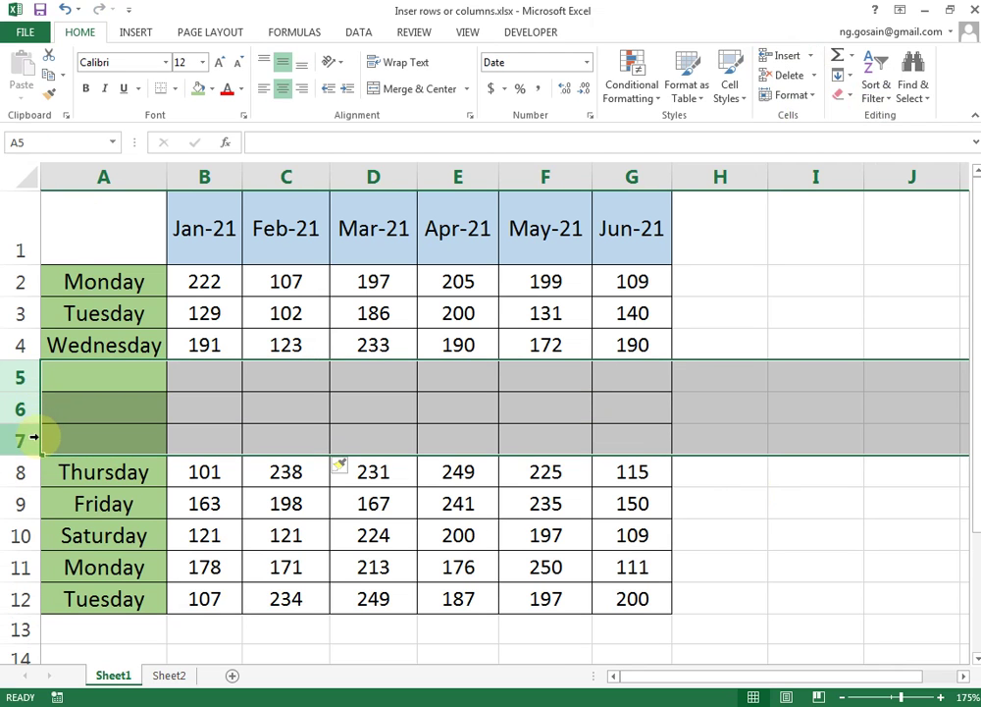
pyautogui.click(63, 12)
# - Review the restored table from the month headers through the Tuesday row, including the values in B2:G9
pyautogui.click(480, 368)
pyautogui.click(723, 366)
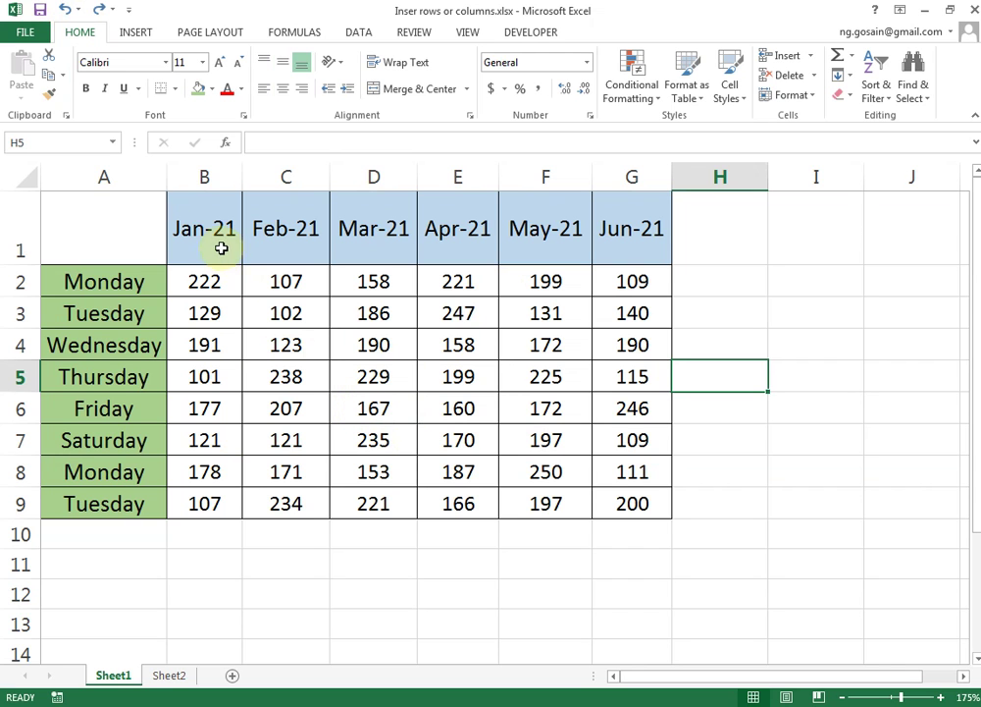
pyautogui.moveTo(208, 225); pyautogui.dragTo(638, 505)
pyautogui.moveTo(214, 285); pyautogui.dragTo(633, 498)
pyautogui.click(735, 438)
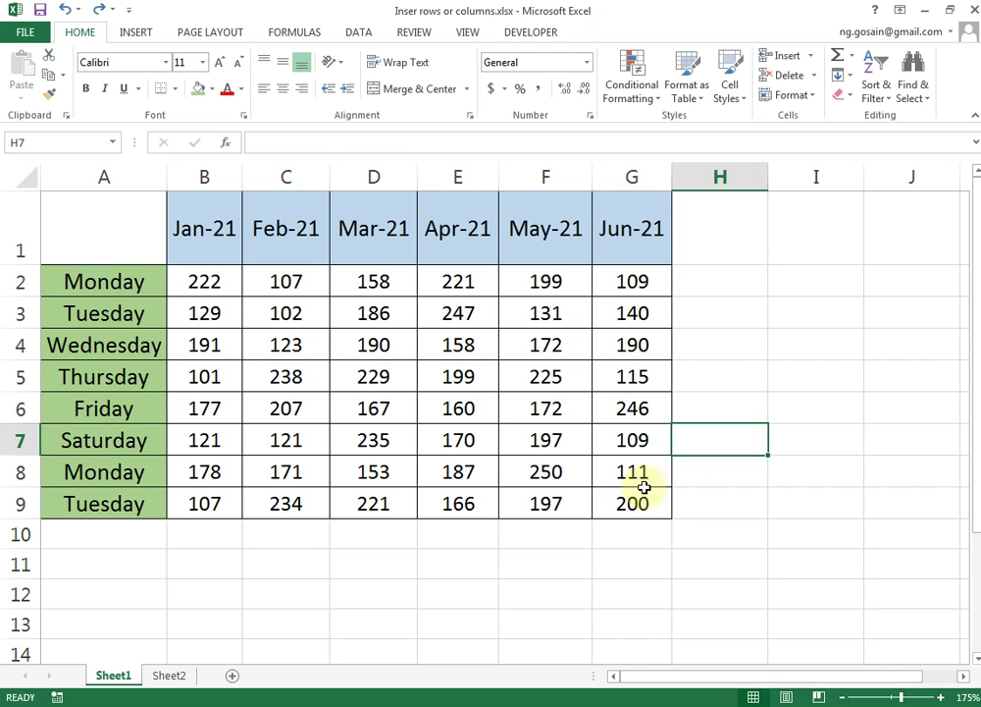
pyautogui.click(555, 555)
pyautogui.click(488, 374)
pyautogui.moveTo(381, 339); pyautogui.dragTo(449, 349)
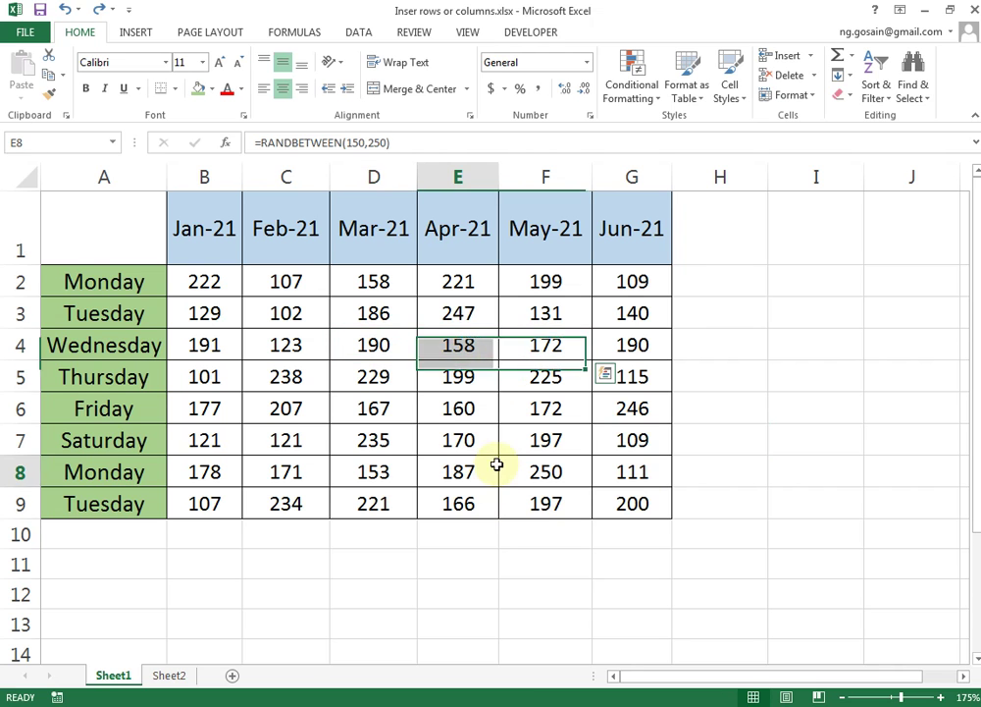